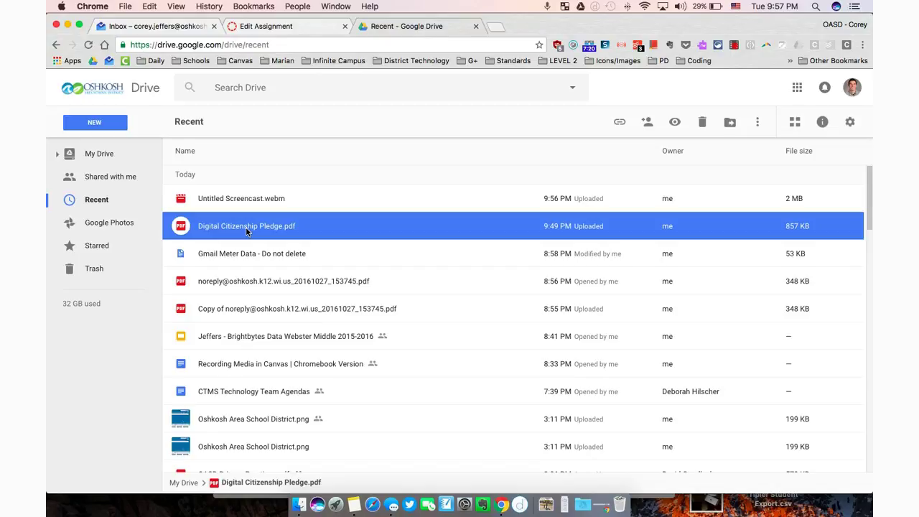
# Step: Preview Digital Citizenship Pledge.pdf, scroll through it, and list the apps that can open it
pyautogui.doubleClick(247, 229)
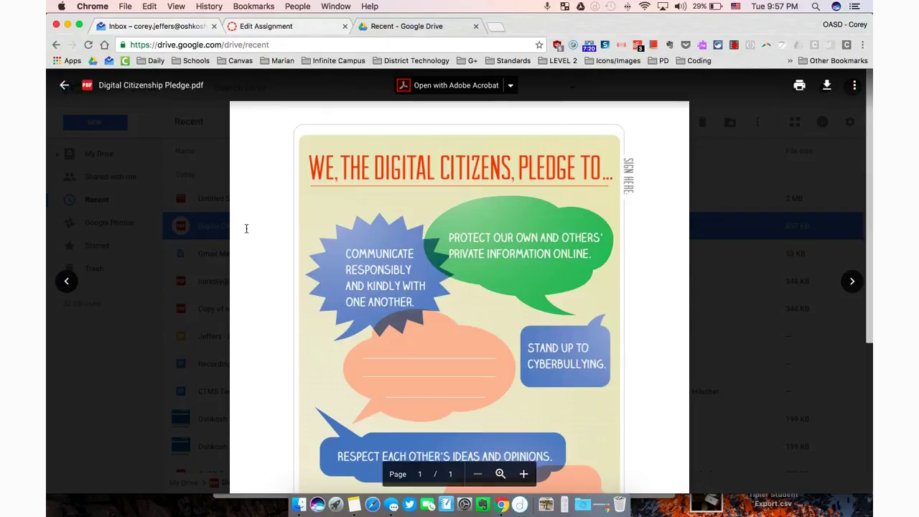
pyautogui.scroll(-3, 351, 316)
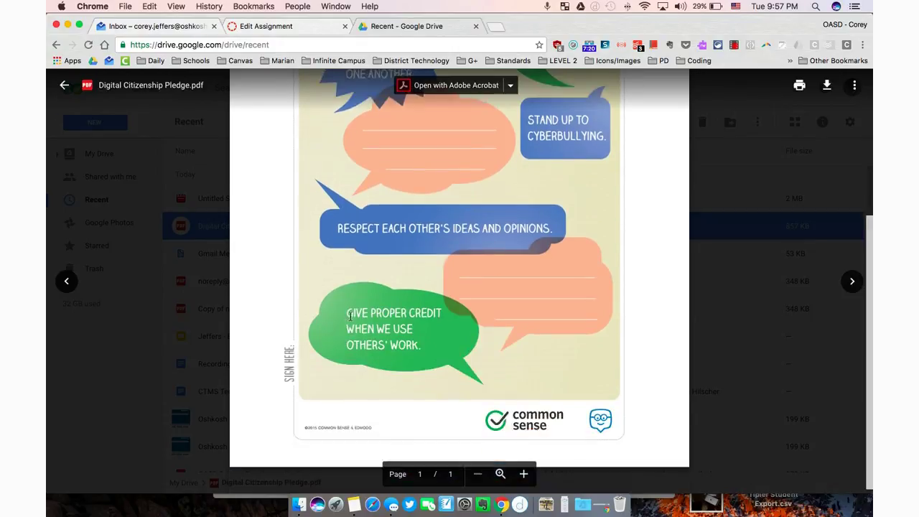
pyautogui.scroll(4, 350, 316)
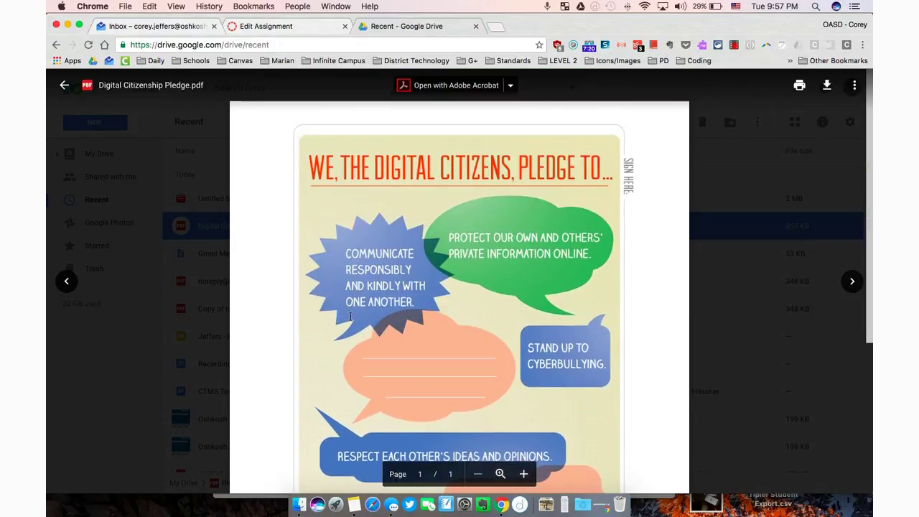
pyautogui.click(511, 87)
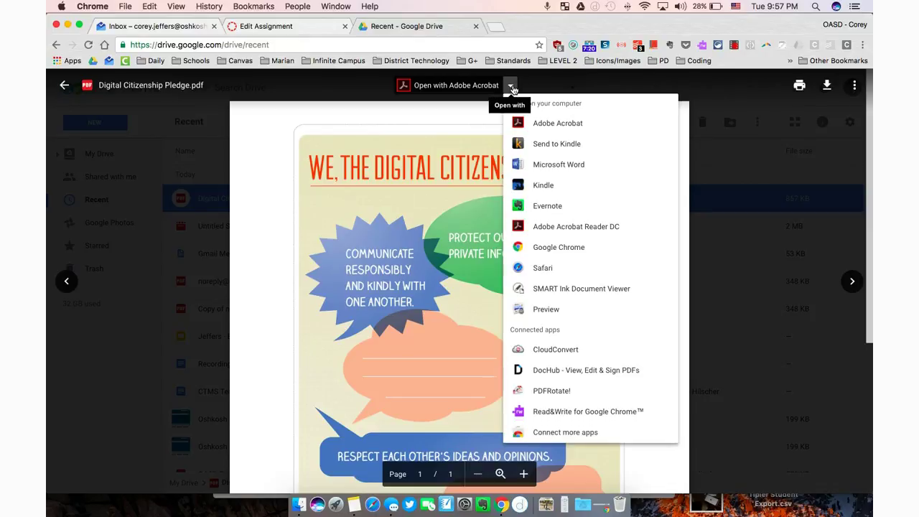
# Step: Search Connect more apps for 'kami' and connect Kami - PDF and Document Markup
pyautogui.click(545, 434)
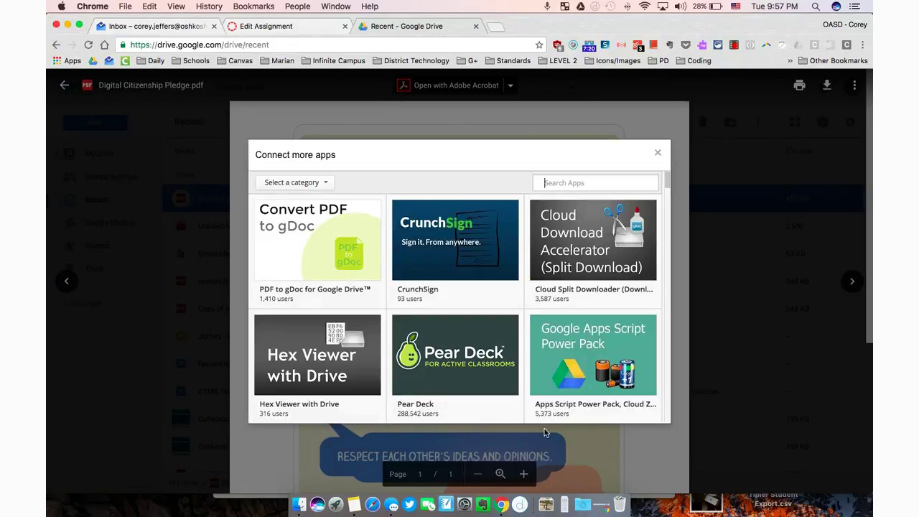
pyautogui.write('kami')
pyautogui.press('Return')
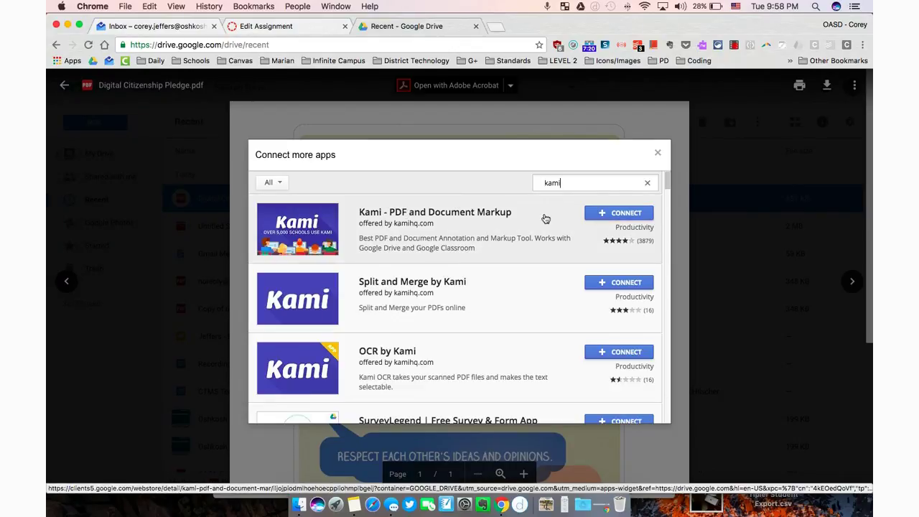
pyautogui.click(606, 216)
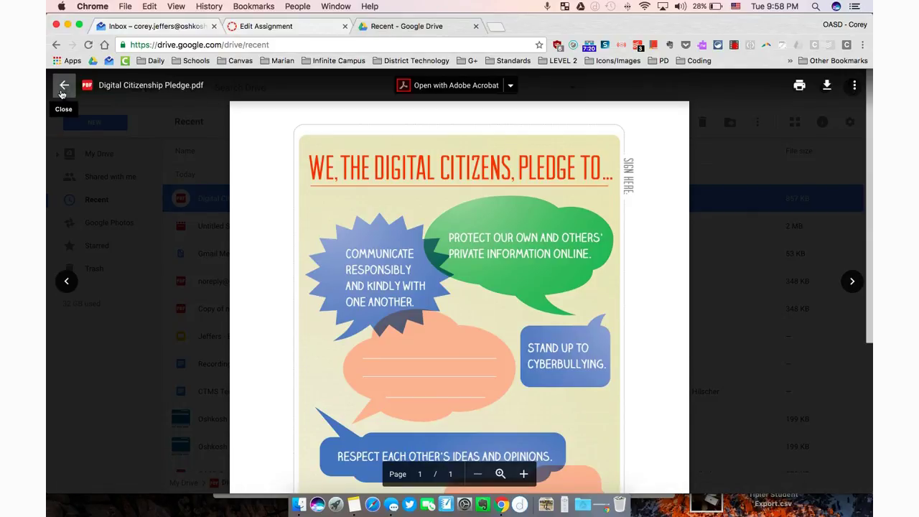
# Step: Turn on link sharing for the pledge PDF and copy its shareable link
pyautogui.click(63, 87)
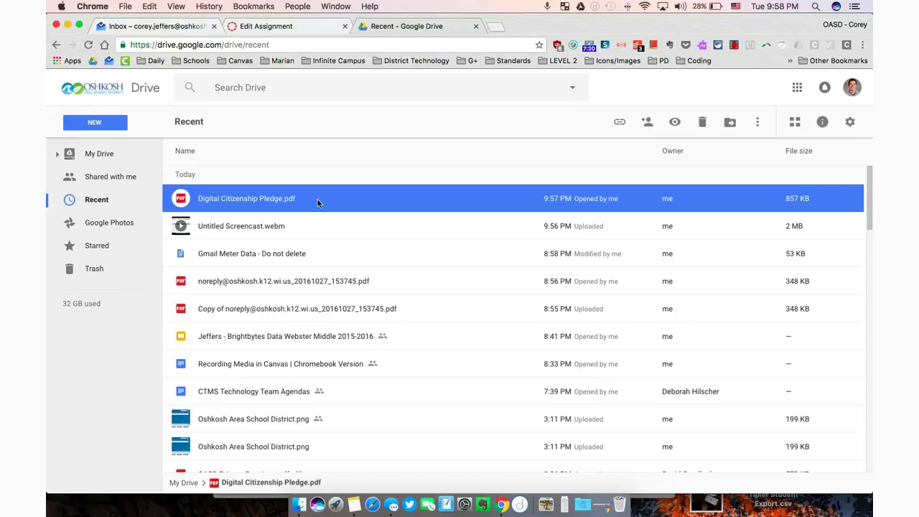
pyautogui.rightClick(317, 199)
pyautogui.moveTo(355, 228)
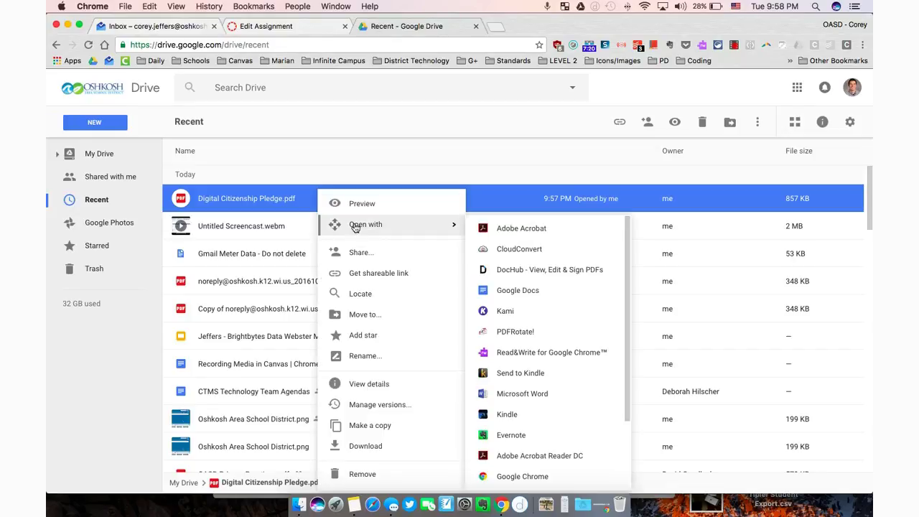
pyautogui.click(356, 253)
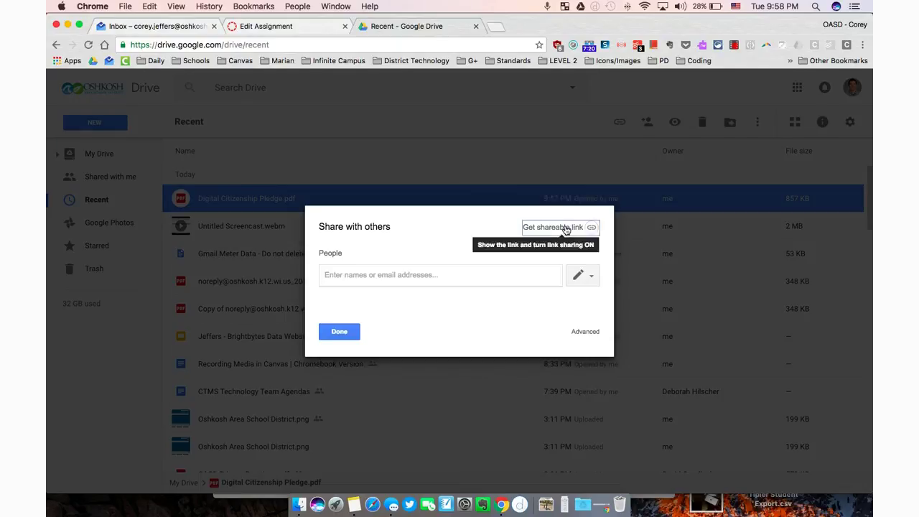
pyautogui.click(566, 227)
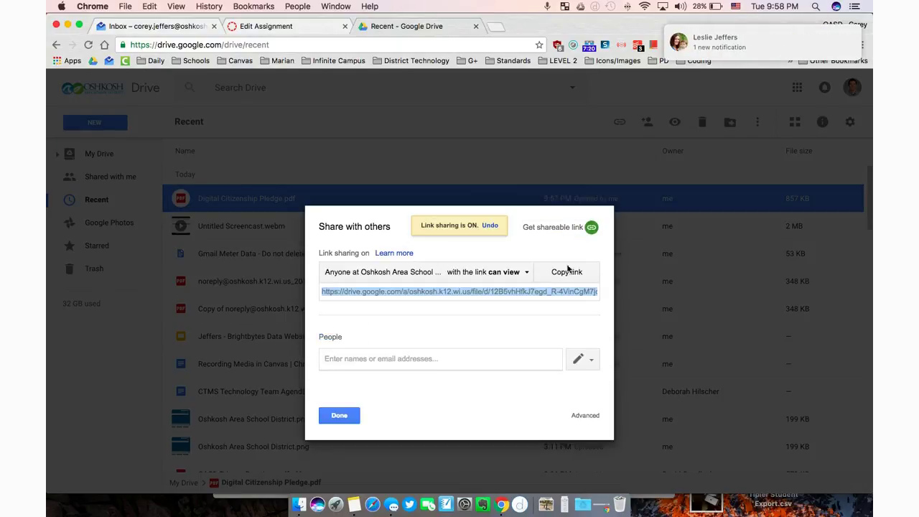
pyautogui.click(564, 274)
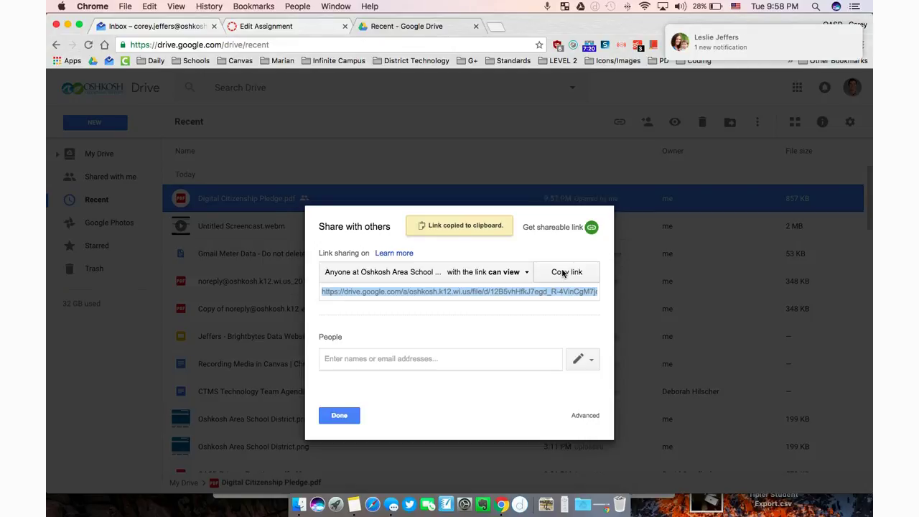
pyautogui.click(322, 24)
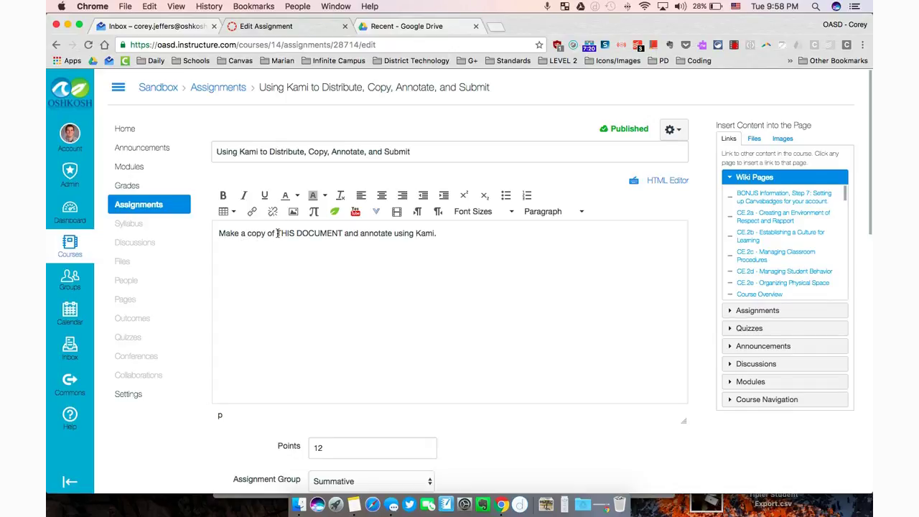
# Step: Hyperlink 'THIS DOCUMENT' to the pasted Drive URL, opening in a new window
pyautogui.moveTo(276, 236); pyautogui.dragTo(341, 236)
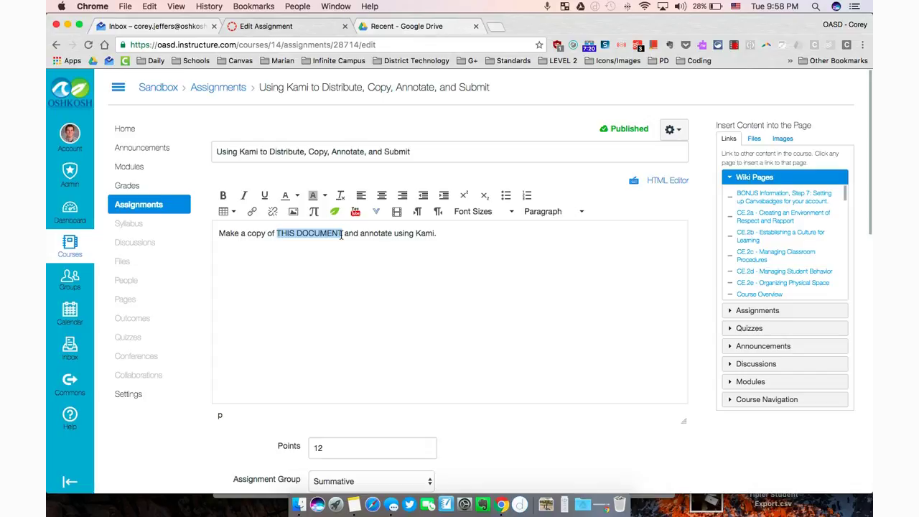
pyautogui.press('super+k')
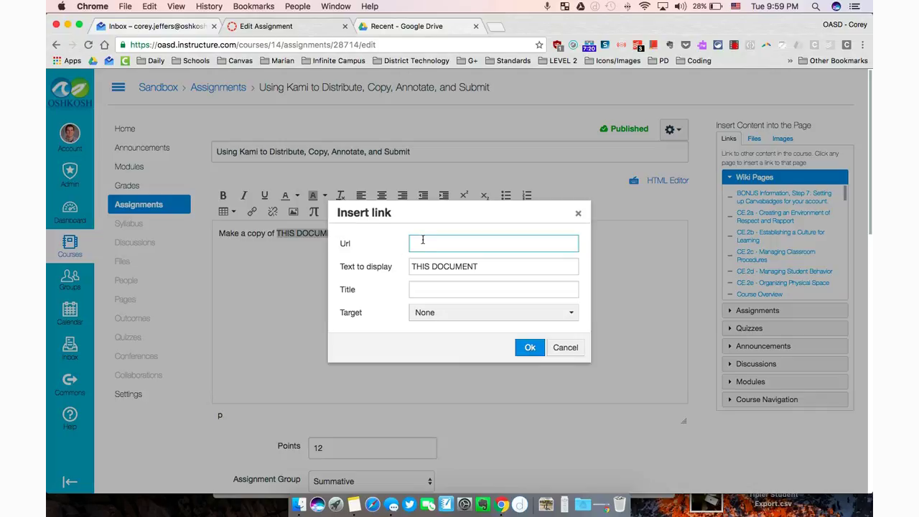
pyautogui.rightClick(423, 242)
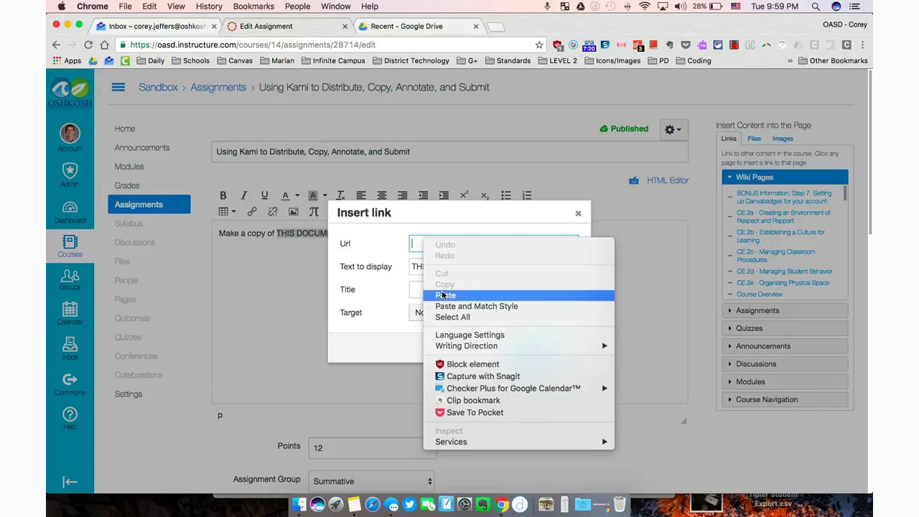
pyautogui.click(443, 295)
pyautogui.click(426, 312)
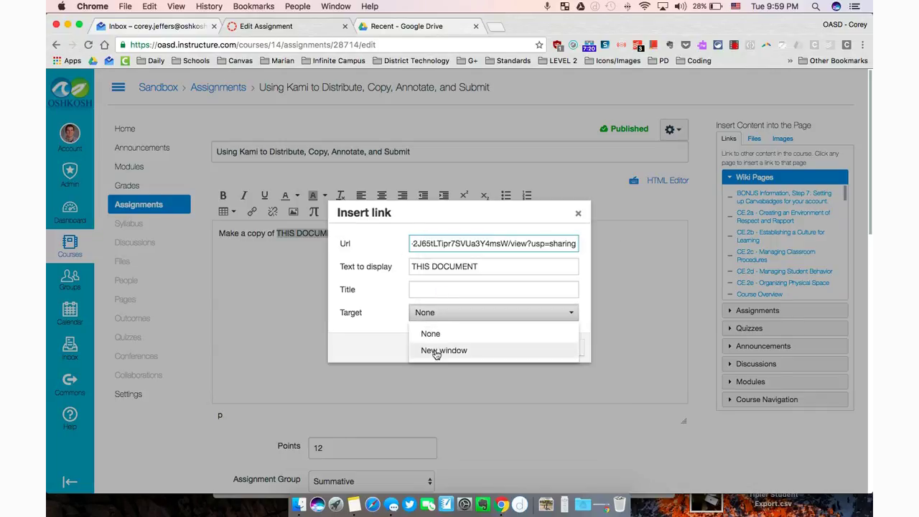
pyautogui.click(443, 350)
pyautogui.click(525, 349)
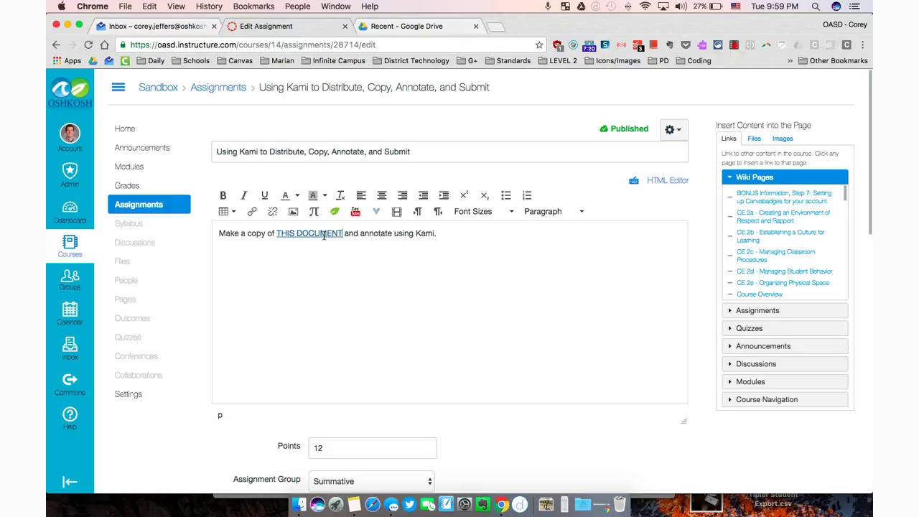
# Step: Save the assignment with Website URL online entry enabled
pyautogui.scroll(-2, 366, 285)
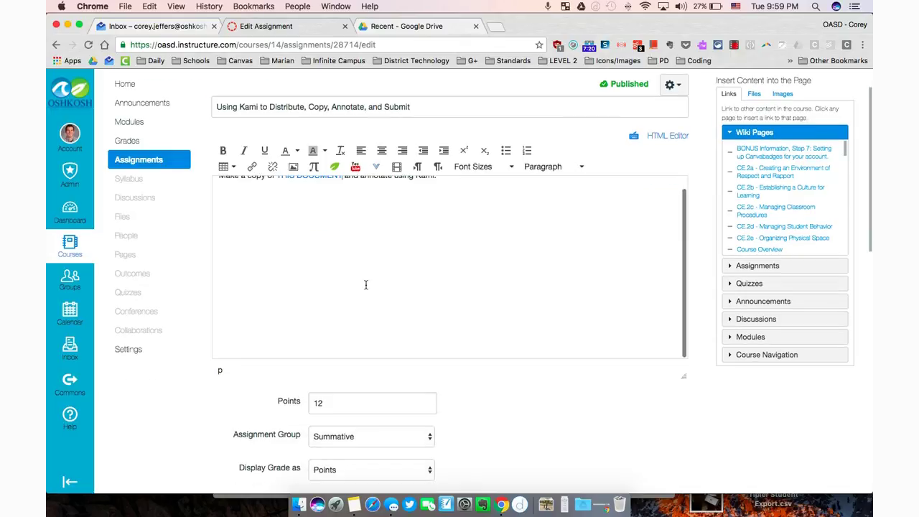
pyautogui.scroll(2, 367, 286)
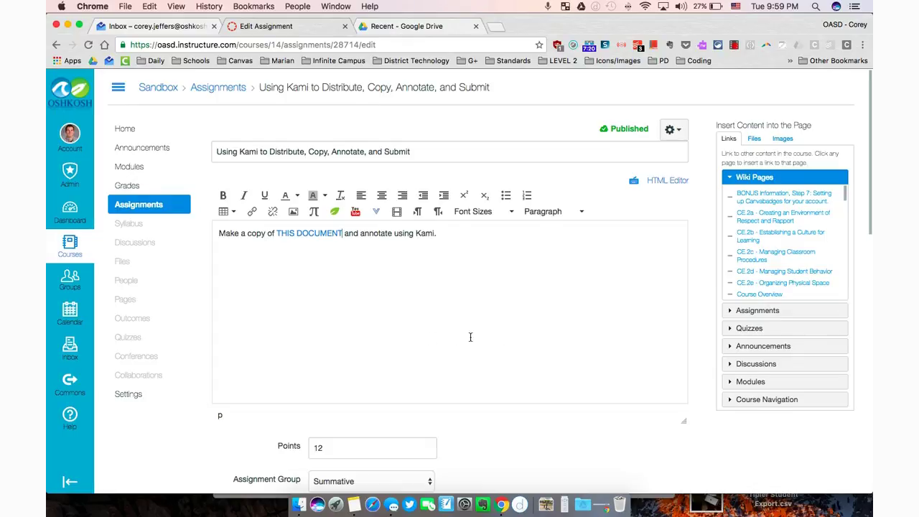
pyautogui.scroll(-10, 544, 339)
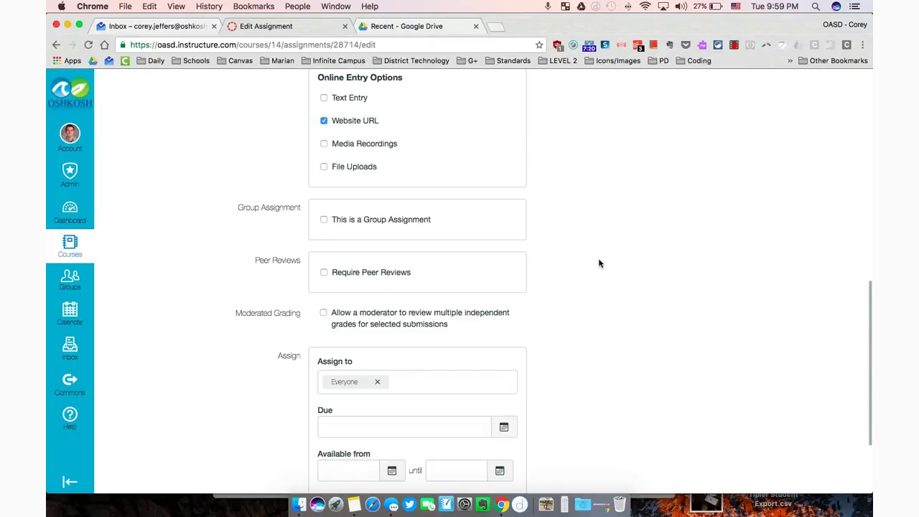
pyautogui.scroll(-5, 600, 263)
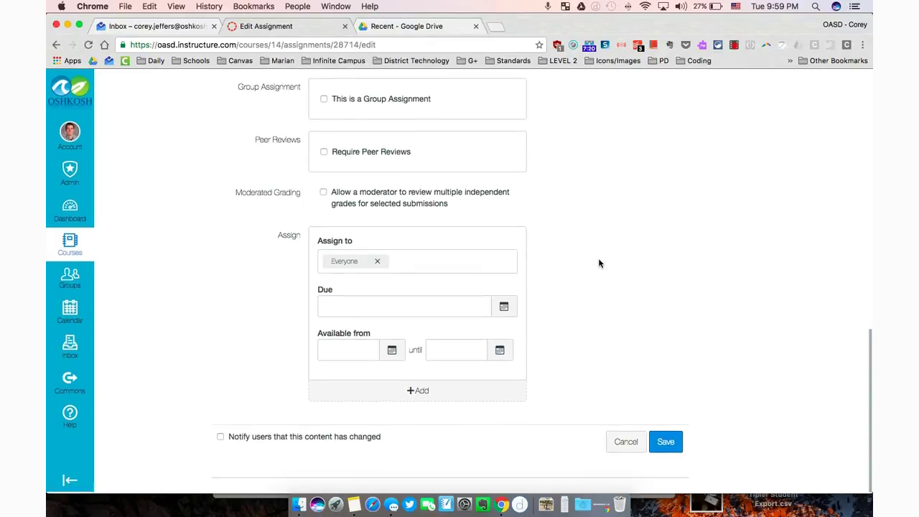
pyautogui.click(666, 442)
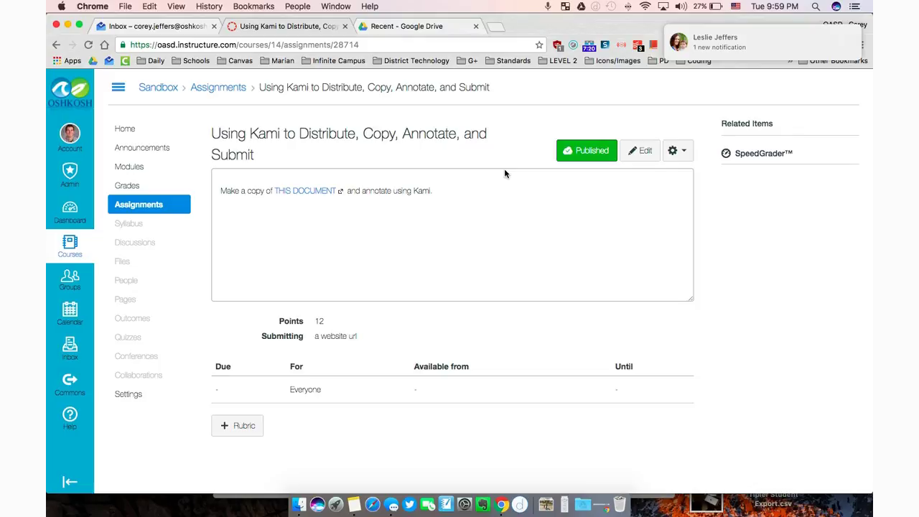
# Step: Return to the Drive window and open Settings' Manage Apps list
pyautogui.hotkey('ctrl', 'Up')
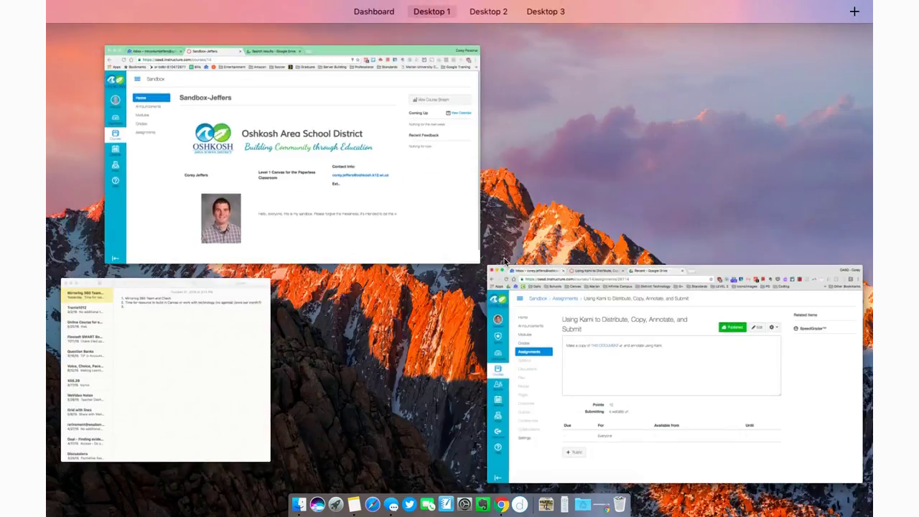
pyautogui.click(414, 197)
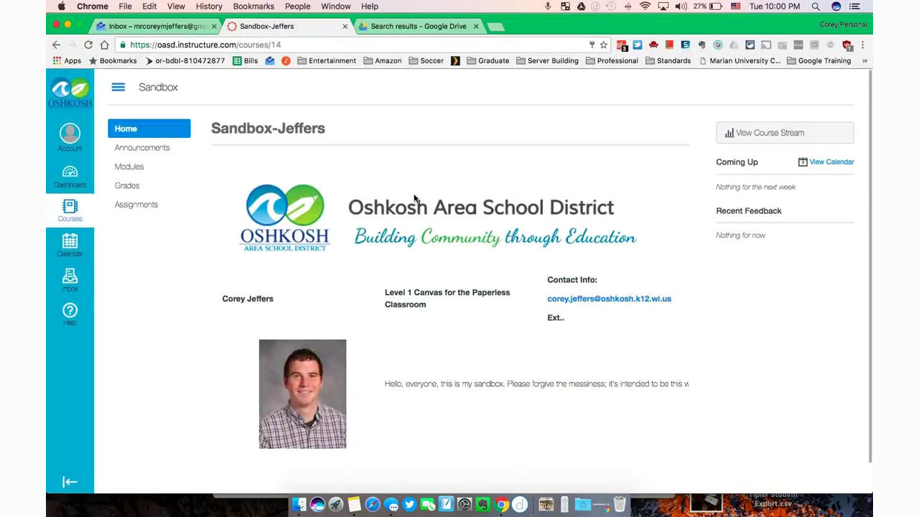
pyautogui.click(373, 27)
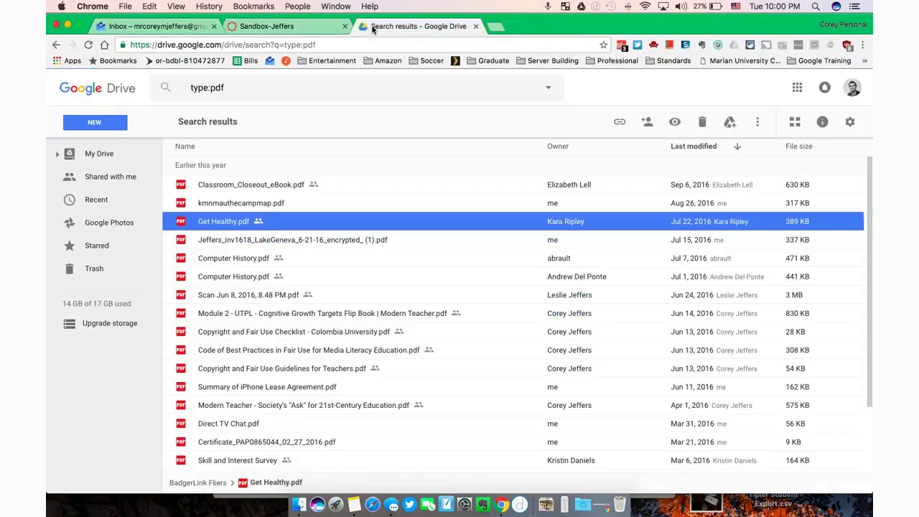
pyautogui.click(850, 123)
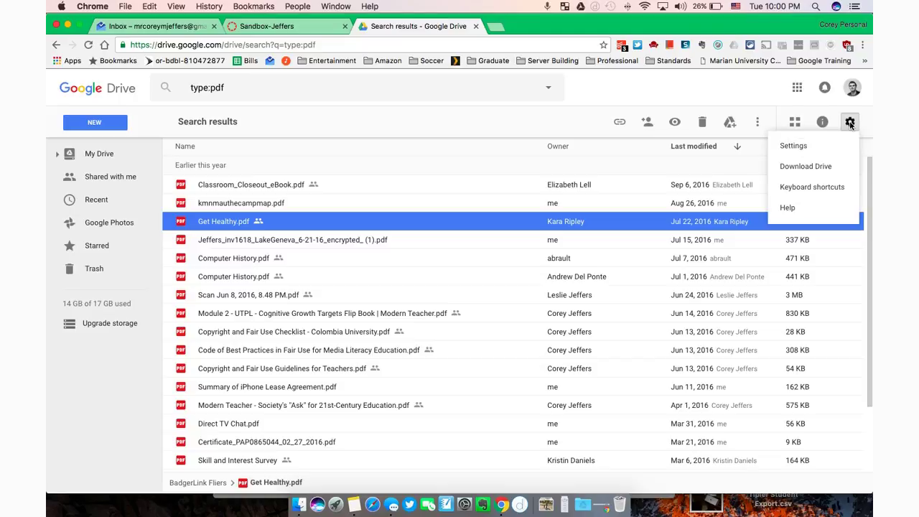
pyautogui.click(795, 145)
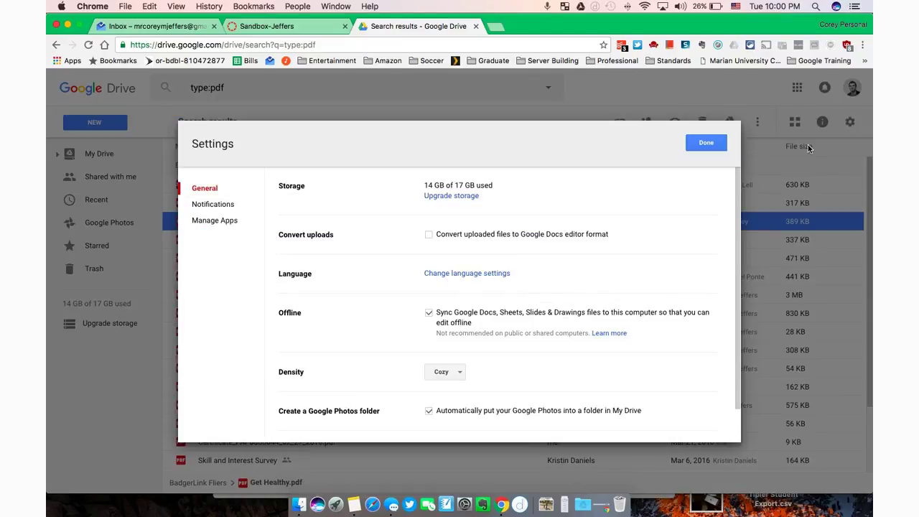
pyautogui.click(213, 225)
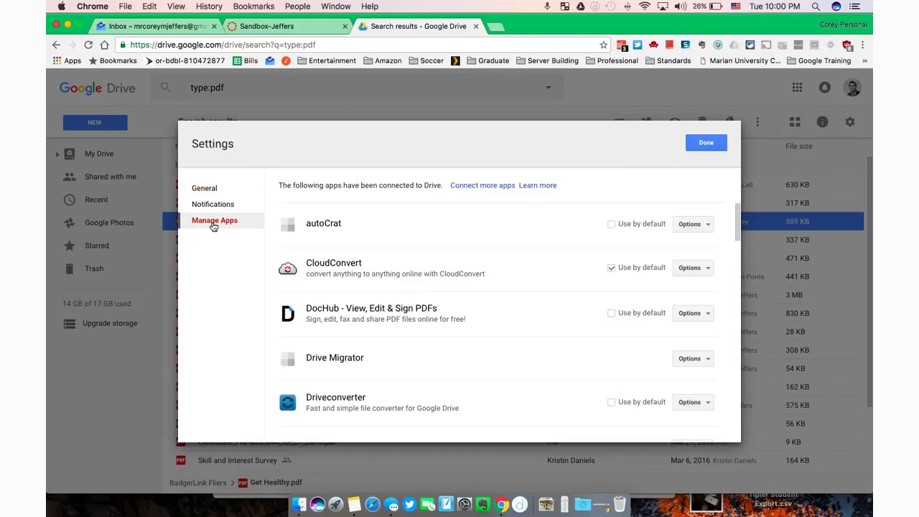
# Step: Confirm the Kami listing shows Connected, then close the Drive settings
pyautogui.click(481, 188)
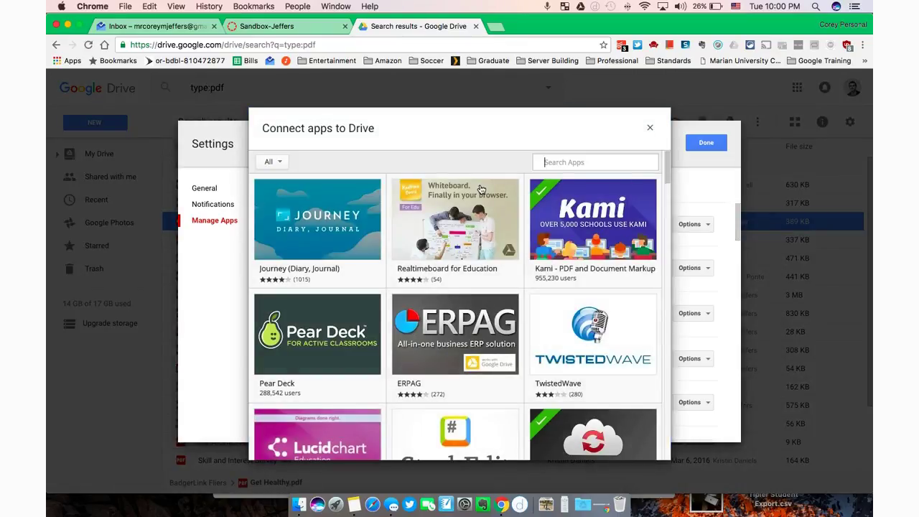
pyautogui.moveTo(564, 225)
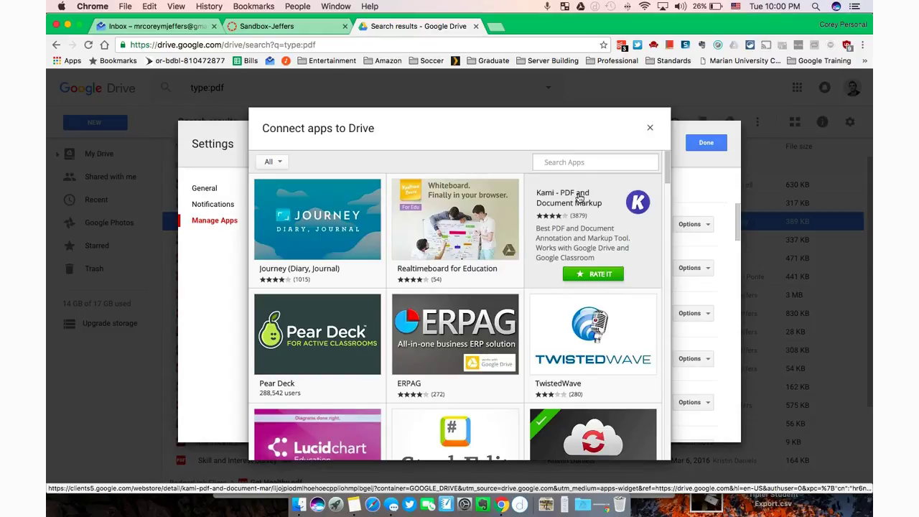
pyautogui.click(579, 196)
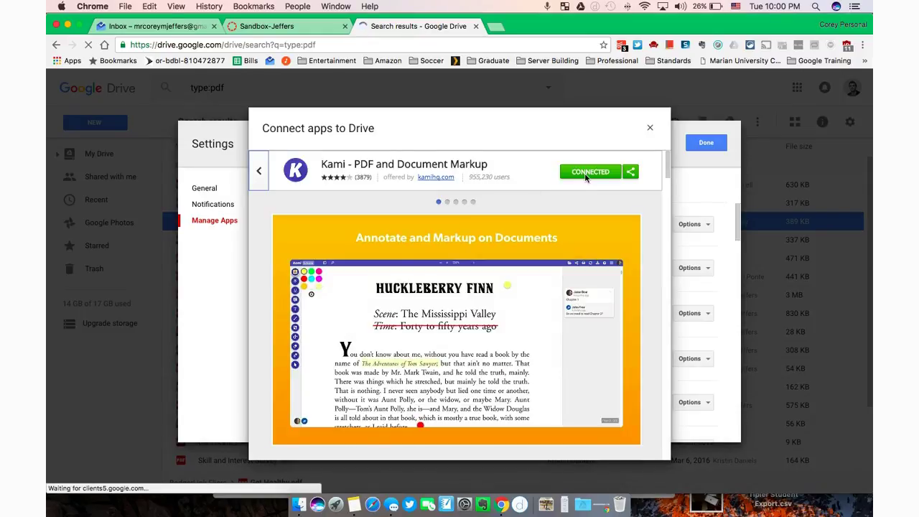
pyautogui.click(650, 128)
pyautogui.click(705, 143)
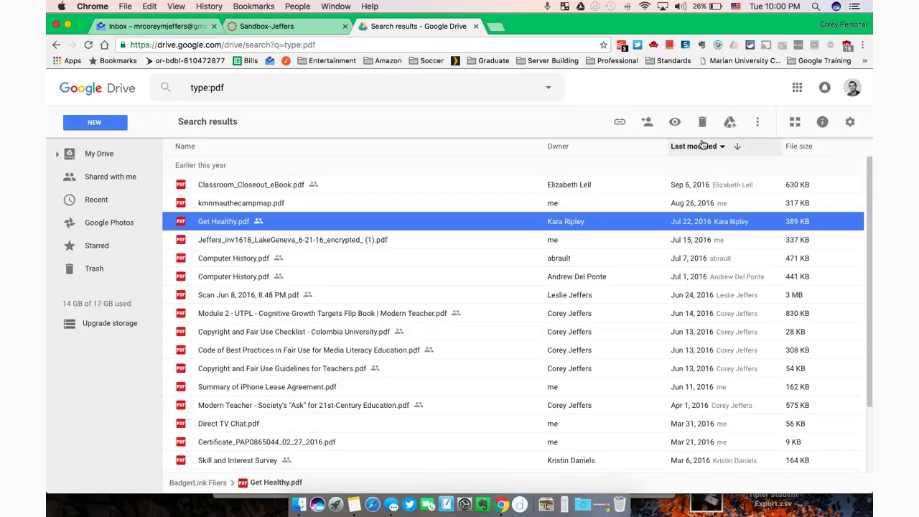
pyautogui.click(298, 27)
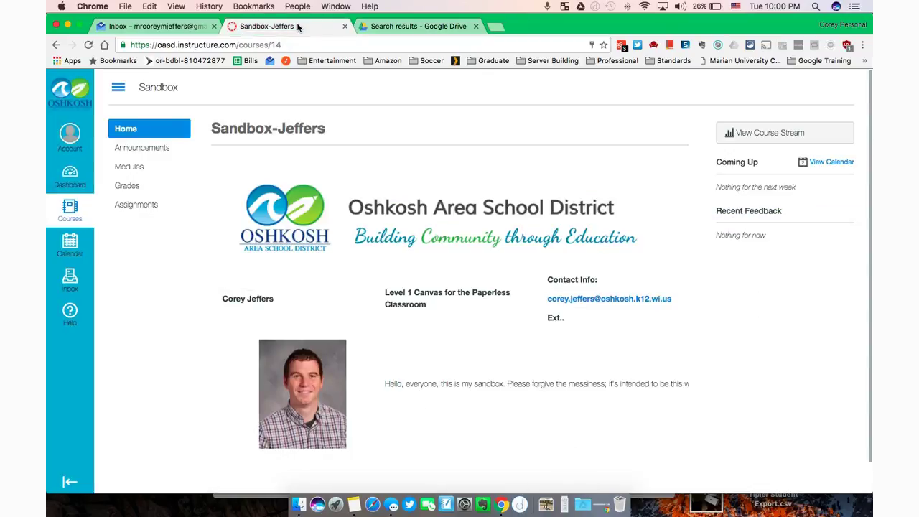
# Step: Search Assignments for 'kami' and open the Using Kami to Distribute, Copy, Annotate, and Submit assignment
pyautogui.click(142, 210)
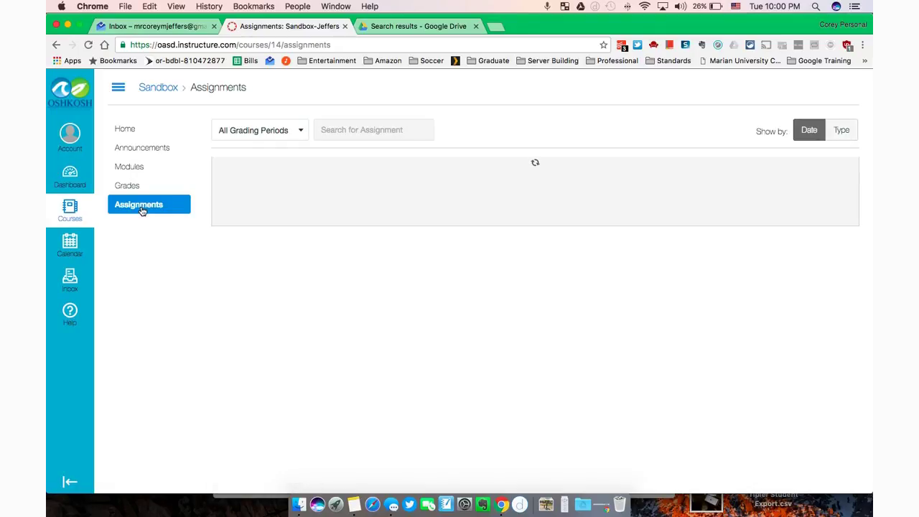
pyautogui.click(349, 130)
pyautogui.write('kami')
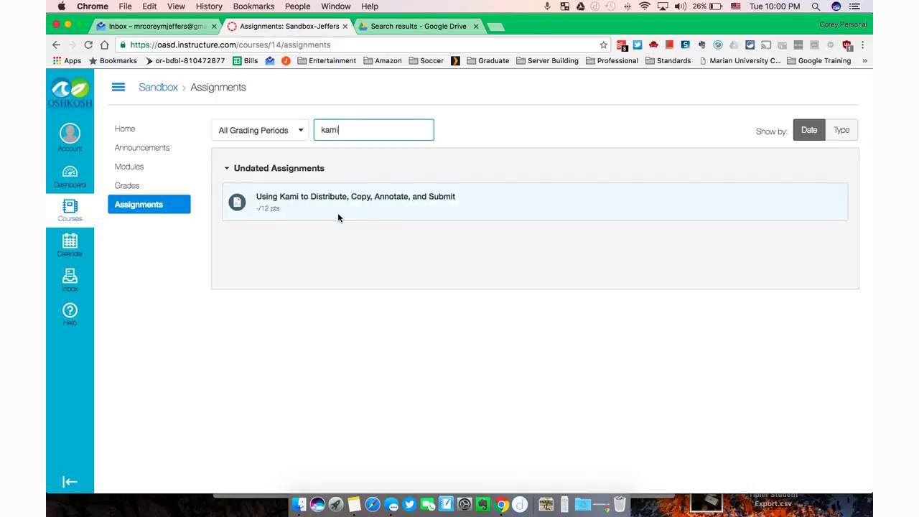
pyautogui.click(312, 196)
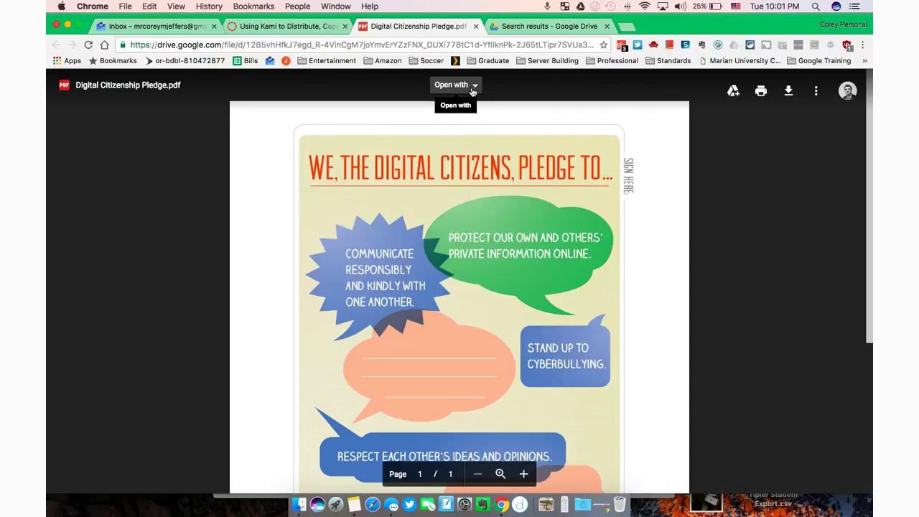
# Step: Open the pledge PDF with Kami from the Open with list
pyautogui.click(473, 87)
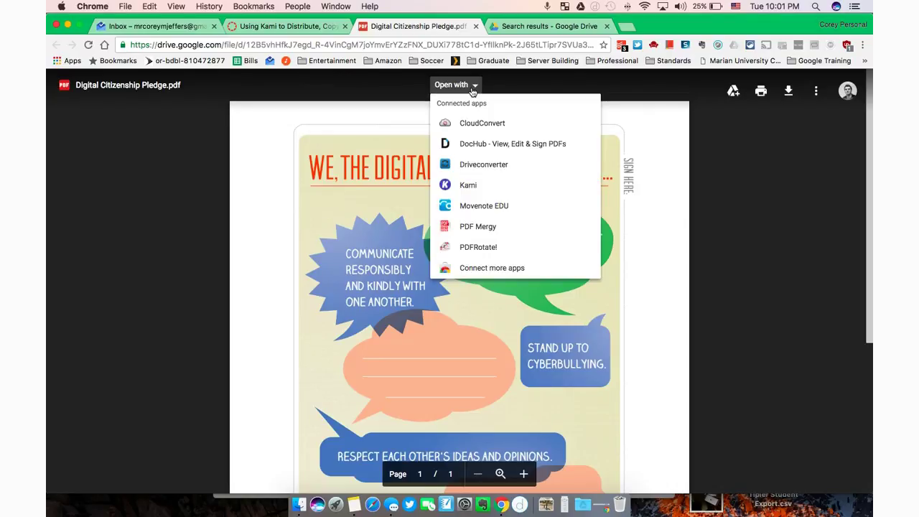
pyautogui.click(468, 189)
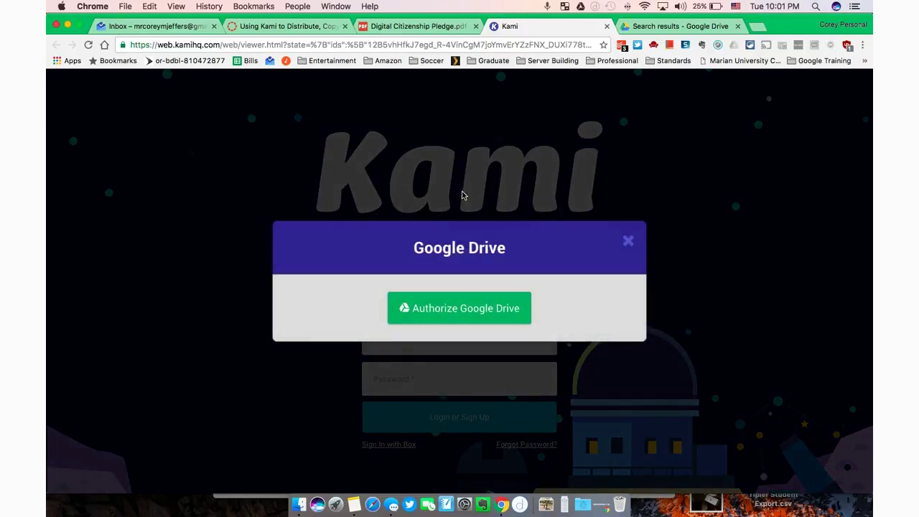
# Step: Authorize Kami's Google Drive access and scroll through the loaded pledge PDF
pyautogui.click(435, 313)
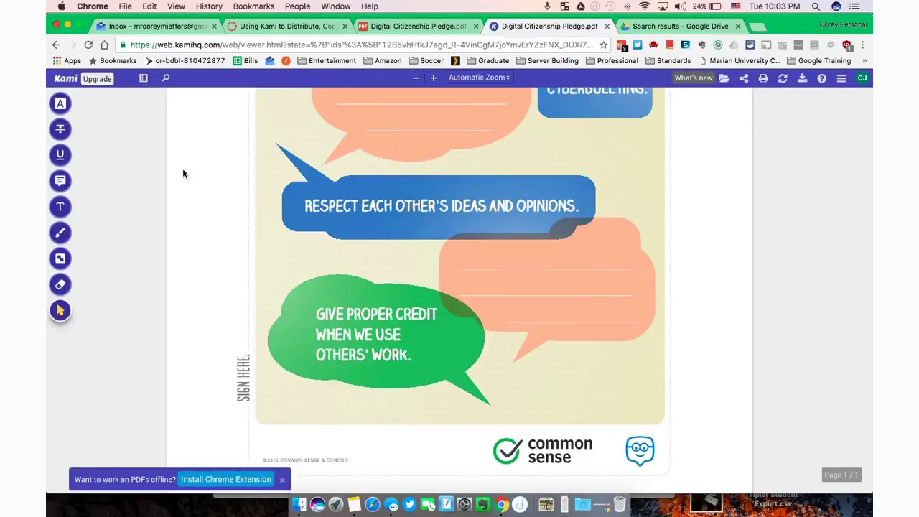
pyautogui.scroll(10, 183, 173)
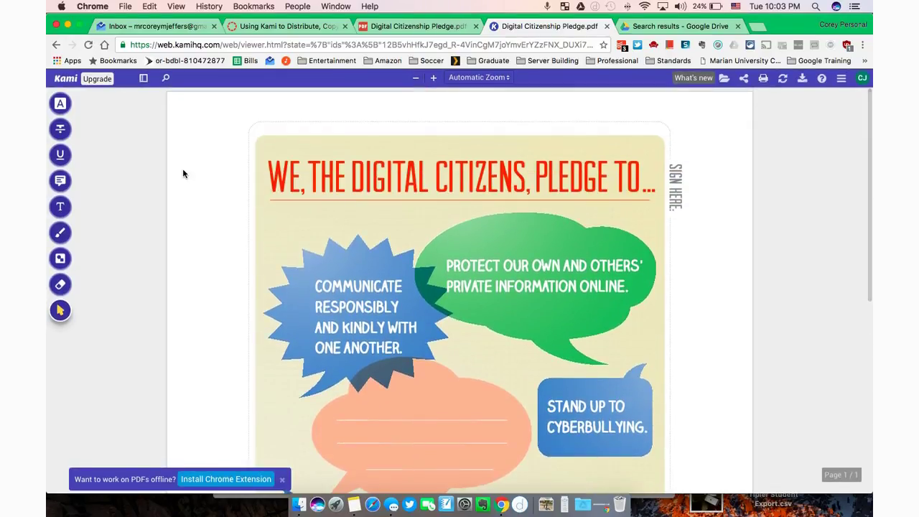
pyautogui.scroll(-3, 183, 173)
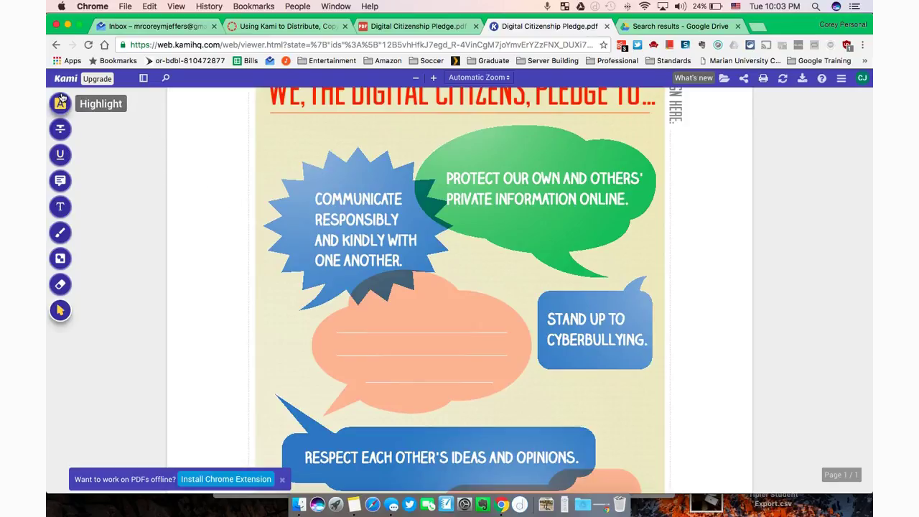
# Step: Attempt adding text, then create a Drive copy of the pledge authorized with the Google account
pyautogui.click(63, 207)
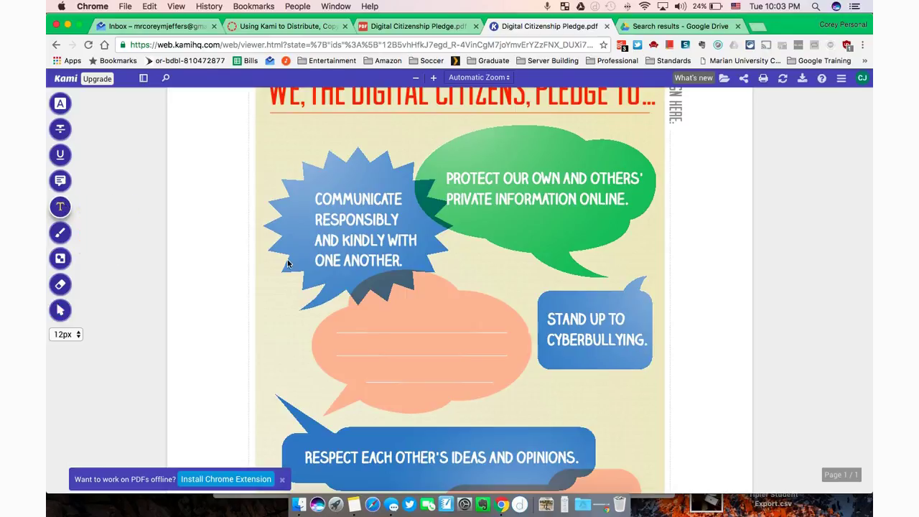
pyautogui.click(349, 328)
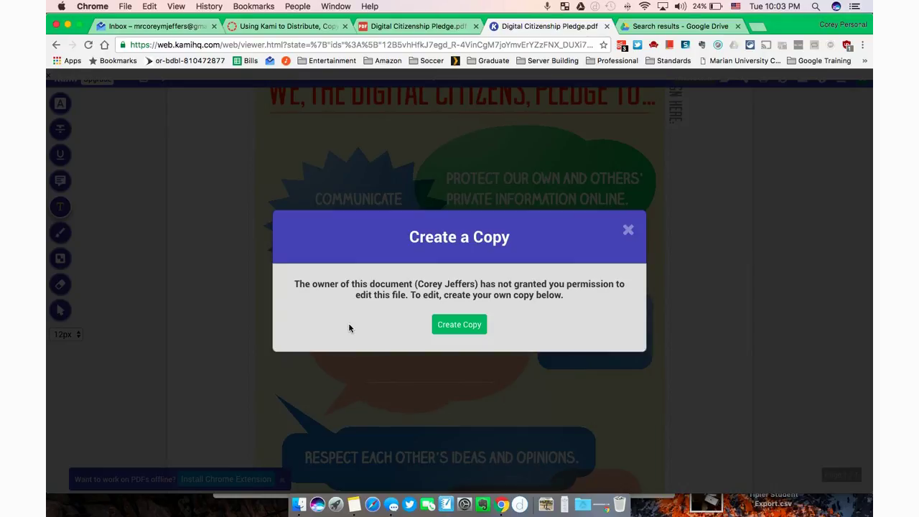
pyautogui.click(459, 324)
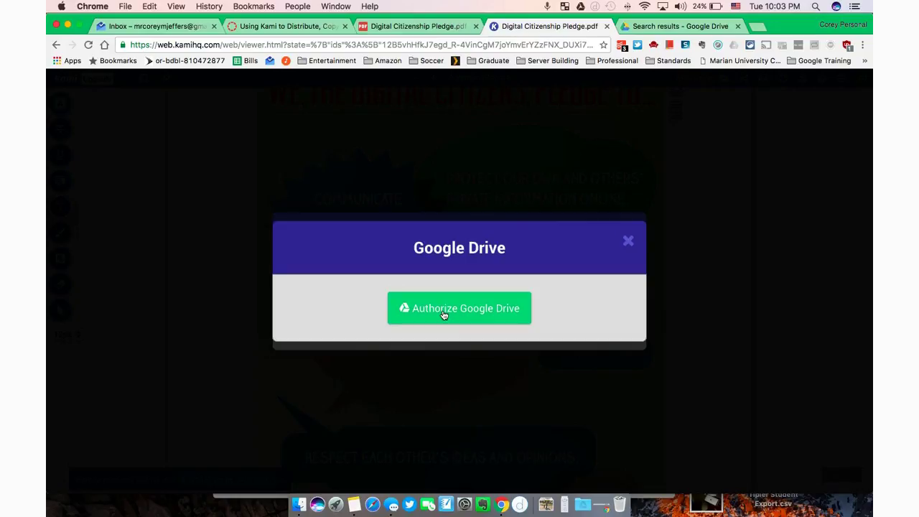
pyautogui.click(444, 309)
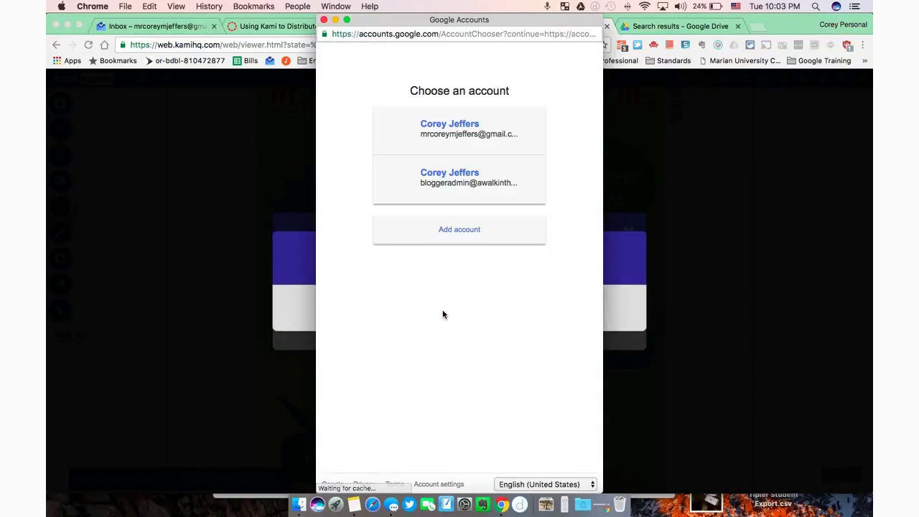
pyautogui.click(455, 140)
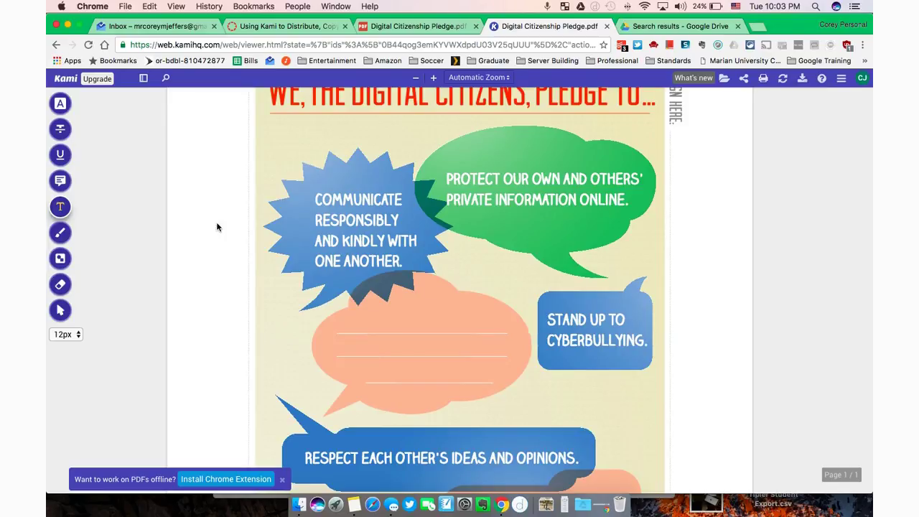
# Step: Add the text note 'Here we go... All is well!' inside the empty peach speech bubble
pyautogui.scroll(3, 217, 227)
pyautogui.scroll(-5, 217, 227)
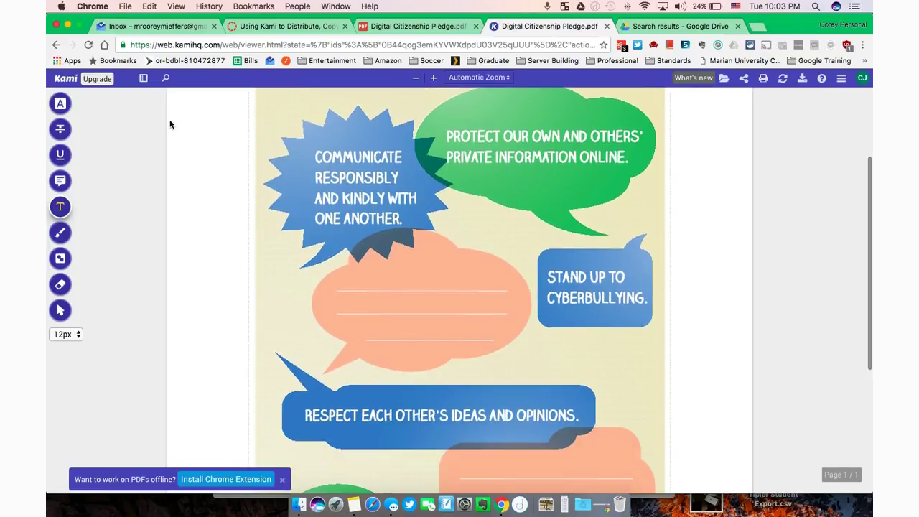
pyautogui.click(60, 207)
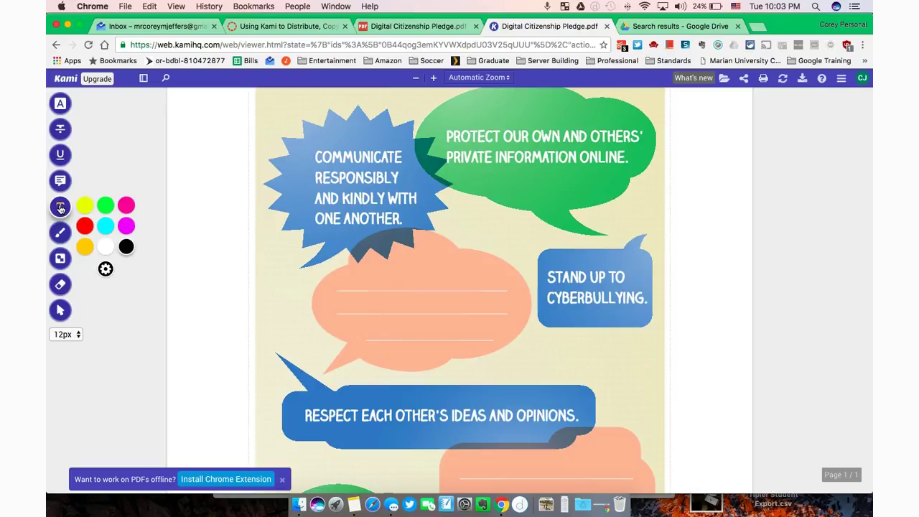
pyautogui.click(359, 288)
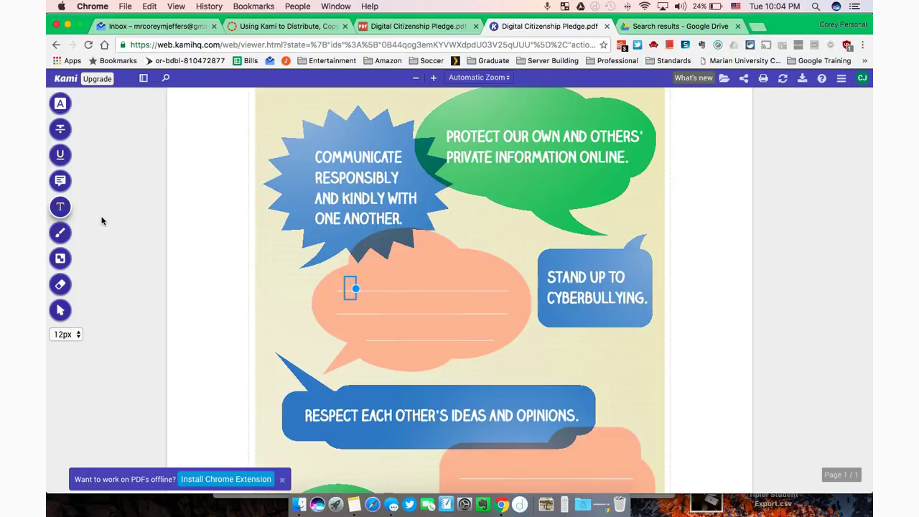
pyautogui.write('Here we go... All is')
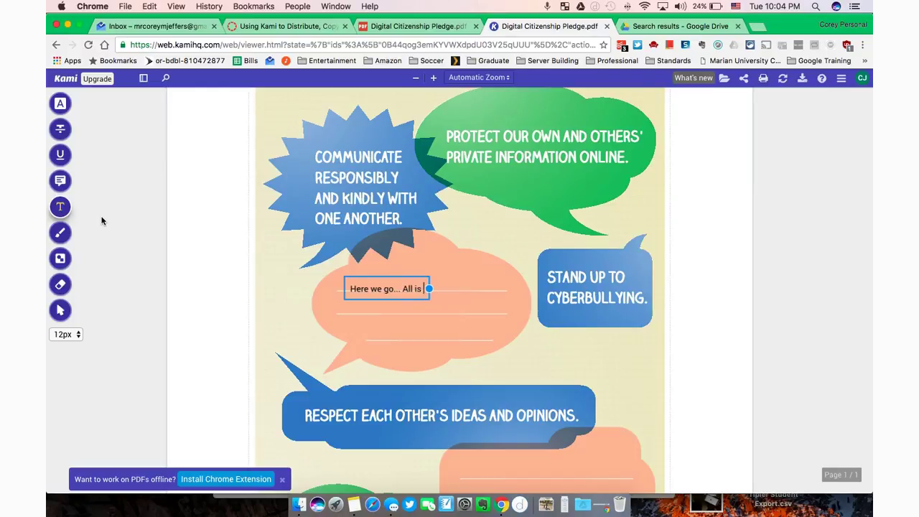
pyautogui.write(' well!')
pyautogui.click(287, 270)
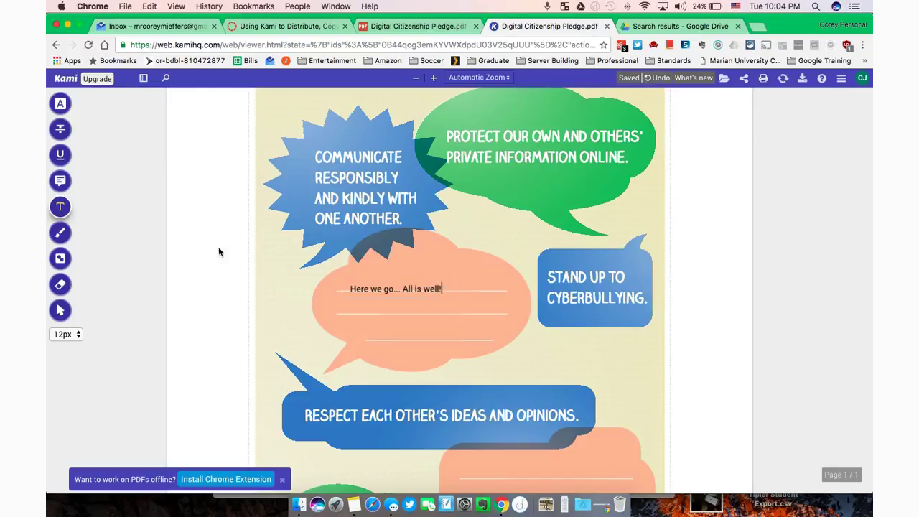
# Step: Nudge the text note onto the bubble's first line and deselect it
pyautogui.click(384, 287)
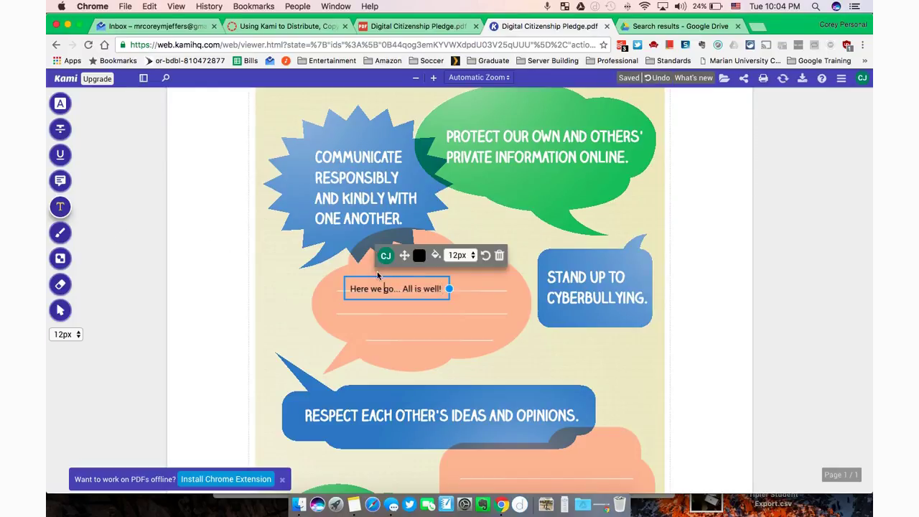
pyautogui.moveTo(404, 255)
pyautogui.mouseDown()
pyautogui.moveTo(415, 242)
pyautogui.moveTo(412, 252)
pyautogui.mouseUp()
pyautogui.click(320, 252)
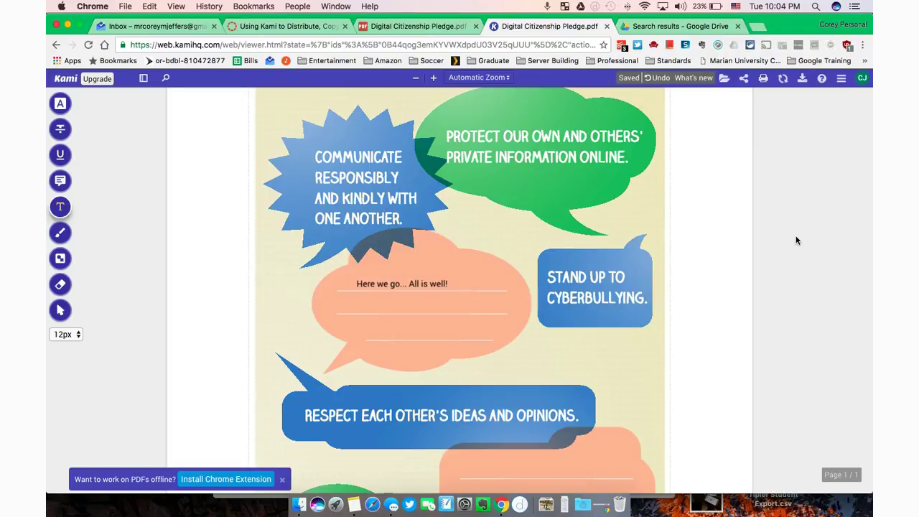
# Step: Upload the annotated pledge from the sharing options to generate a goo.gl link
pyautogui.click(744, 82)
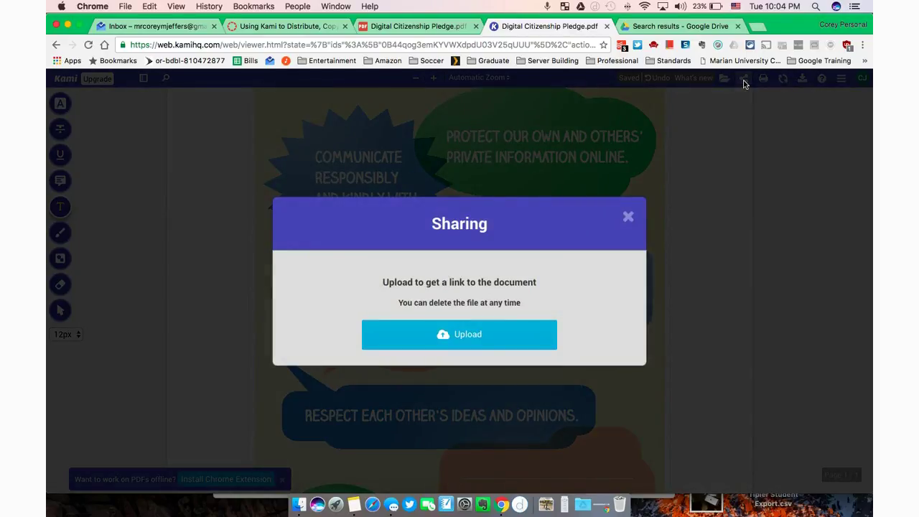
pyautogui.click(449, 339)
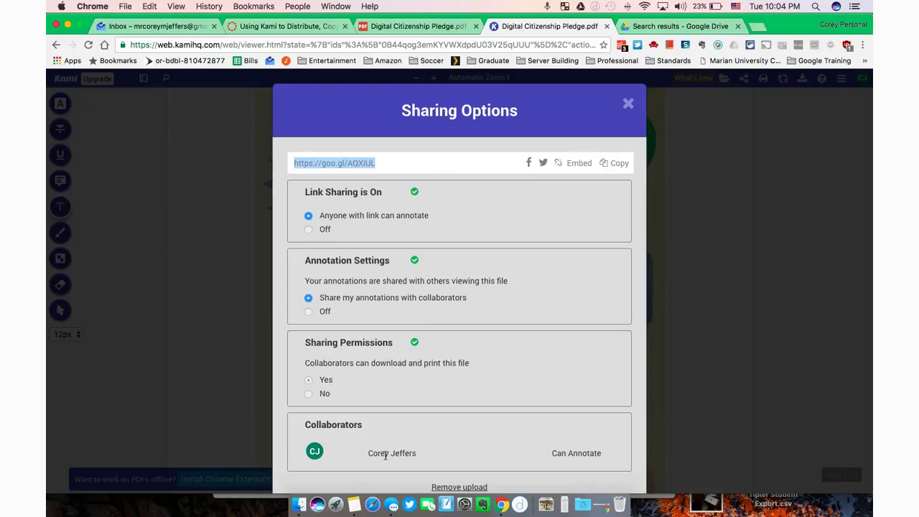
pyautogui.click(388, 216)
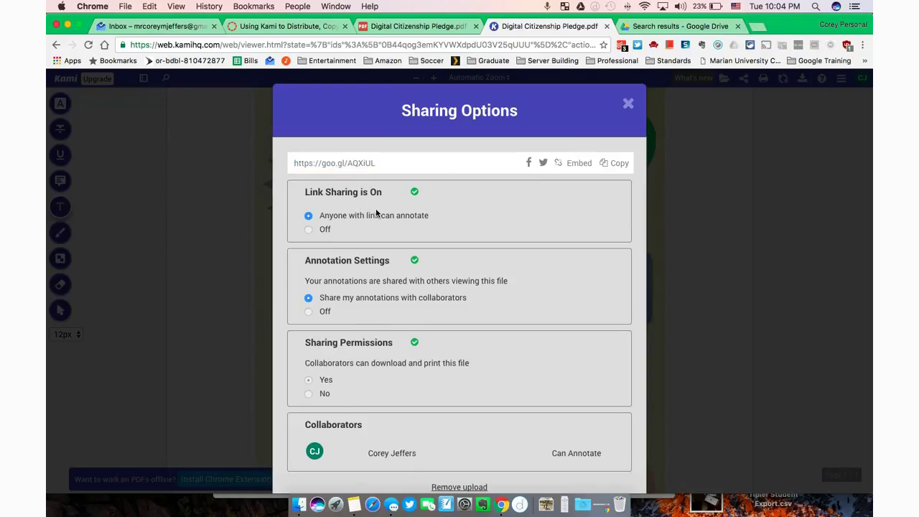
# Step: Copy the goo.gl share link and close Sharing Options
pyautogui.click(361, 165)
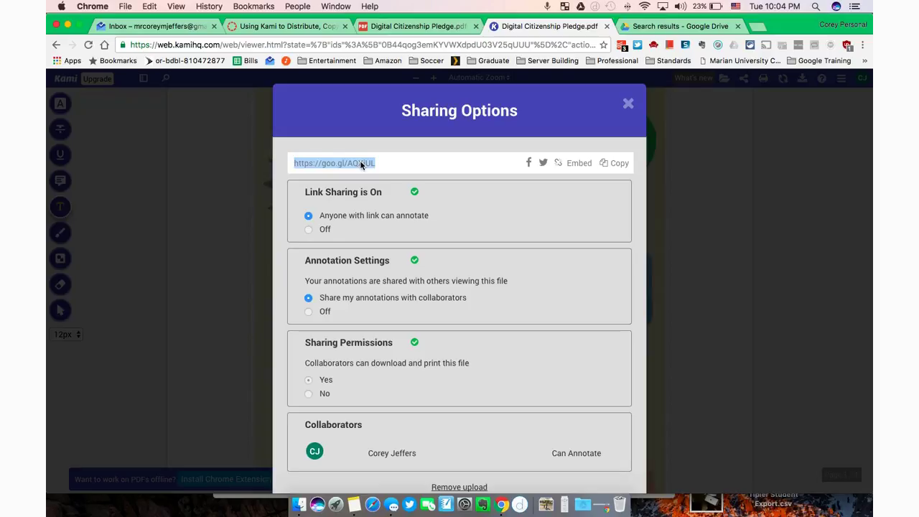
pyautogui.rightClick(361, 165)
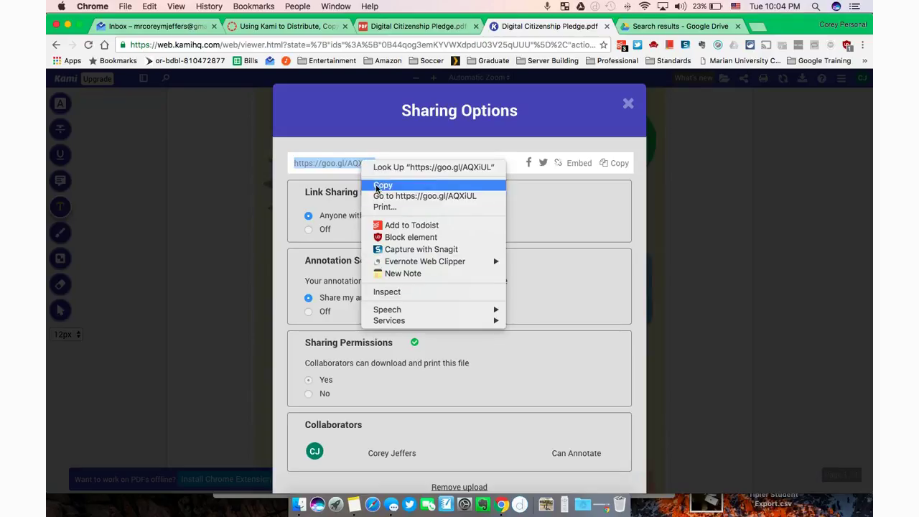
pyautogui.click(383, 186)
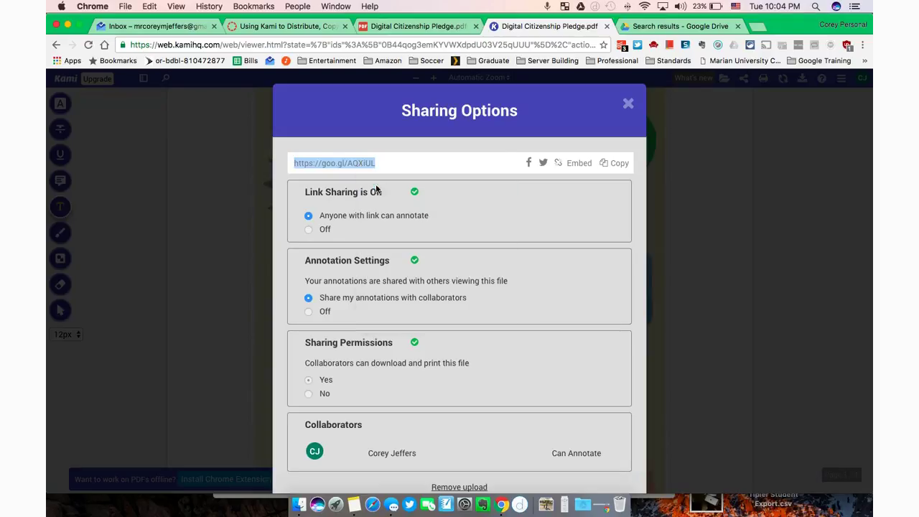
pyautogui.click(628, 107)
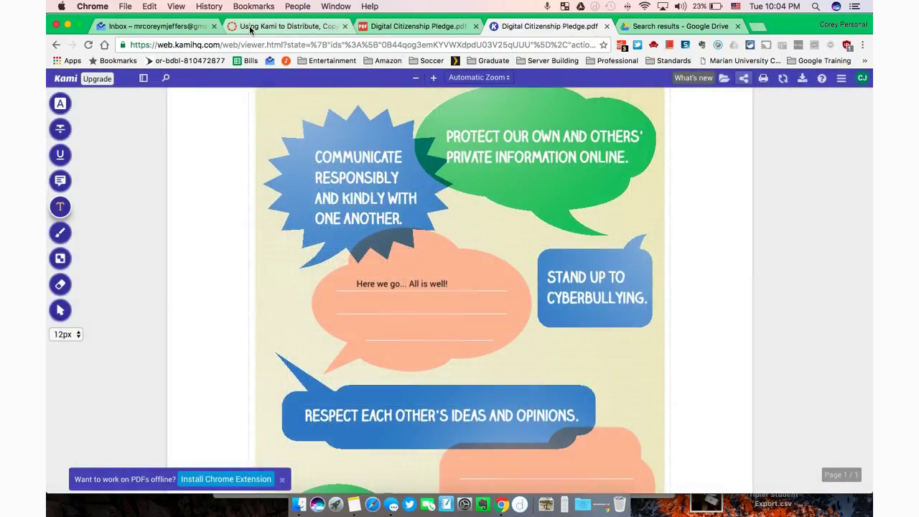
# Step: Paste the Kami share link into the assignment's Website URL field and submit it
pyautogui.click(250, 29)
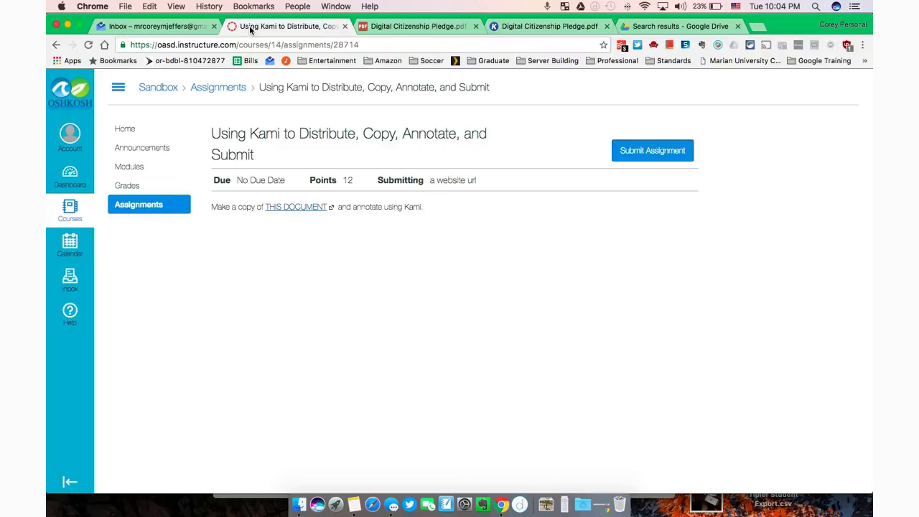
pyautogui.click(666, 150)
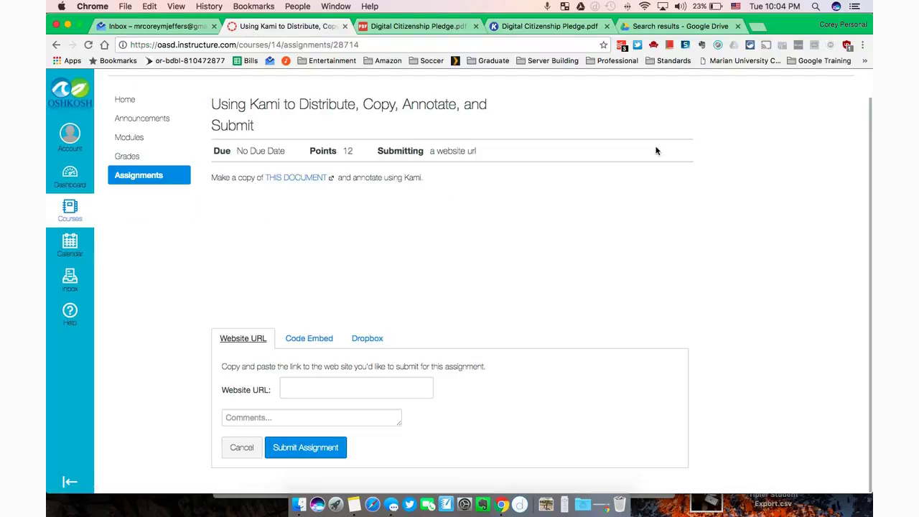
pyautogui.scroll(-1, 316, 233)
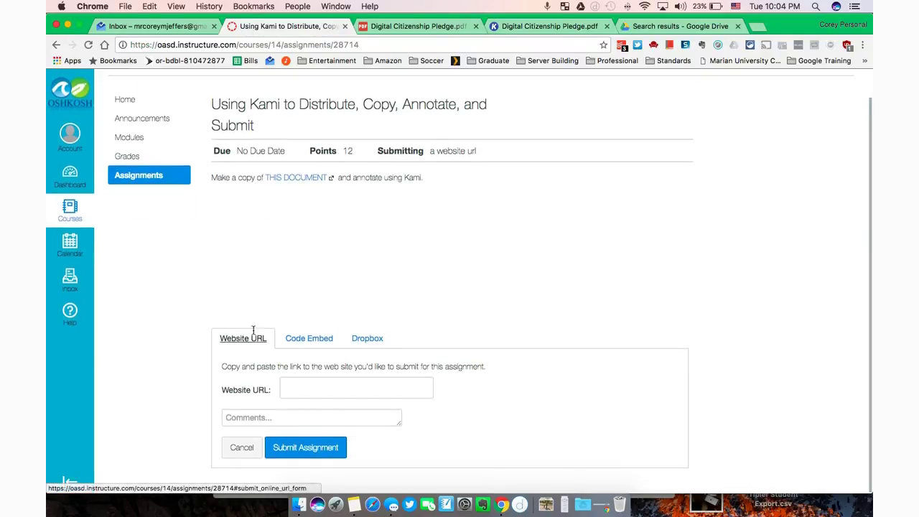
pyautogui.click(310, 393)
pyautogui.rightClick(310, 392)
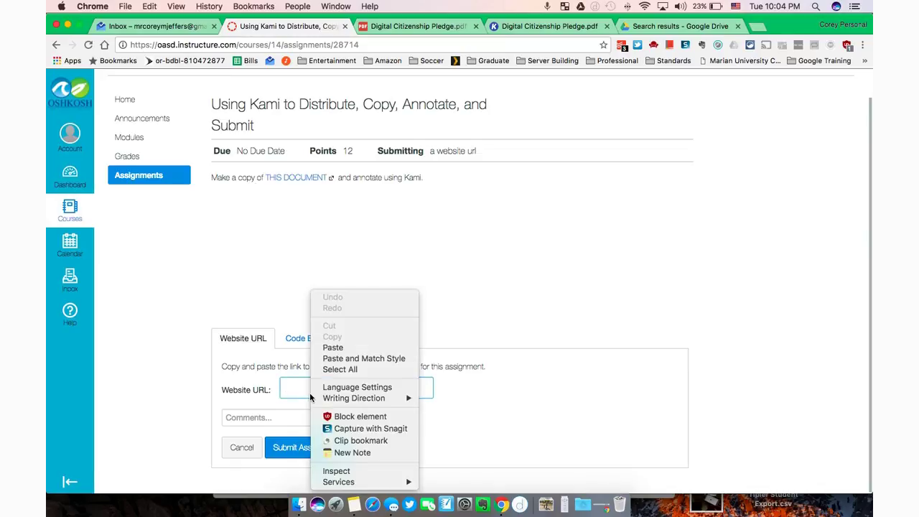
pyautogui.click(333, 349)
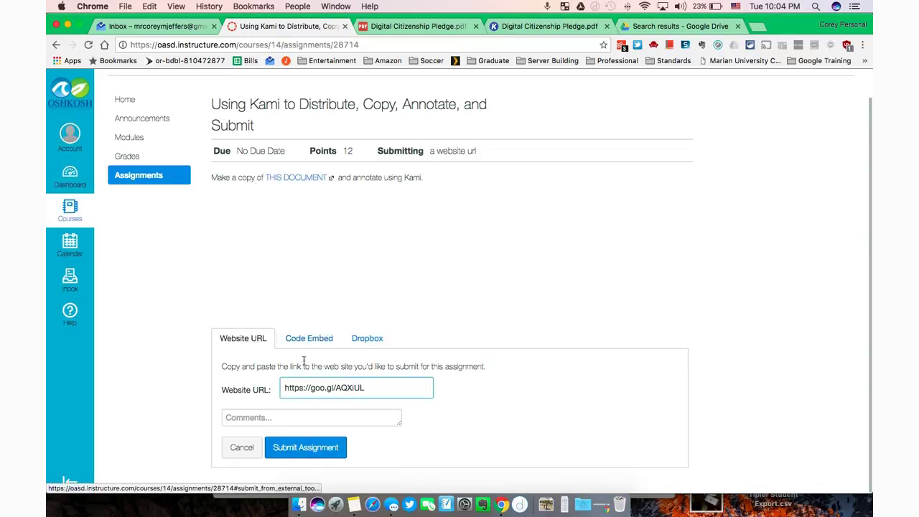
pyautogui.click(326, 452)
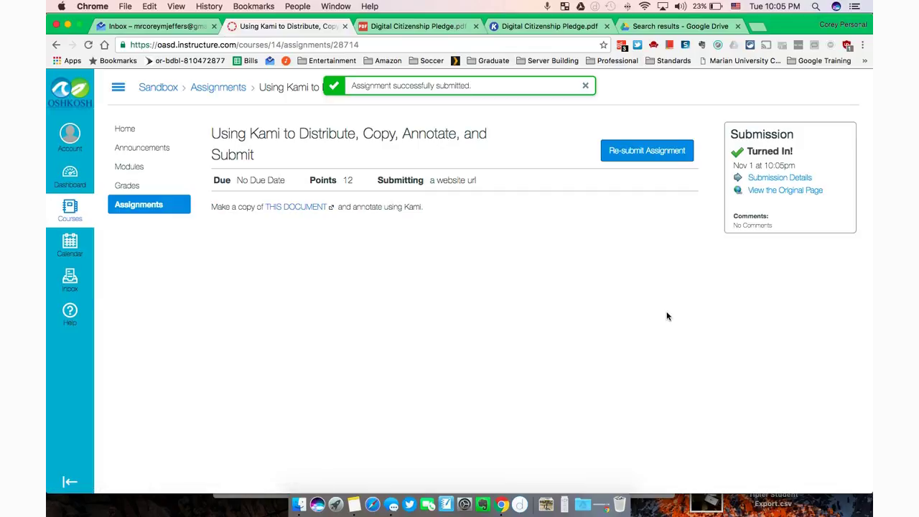
# Step: Open Submission Details, load the goo.gl link in the viewer, and zoom in and back out
pyautogui.click(762, 178)
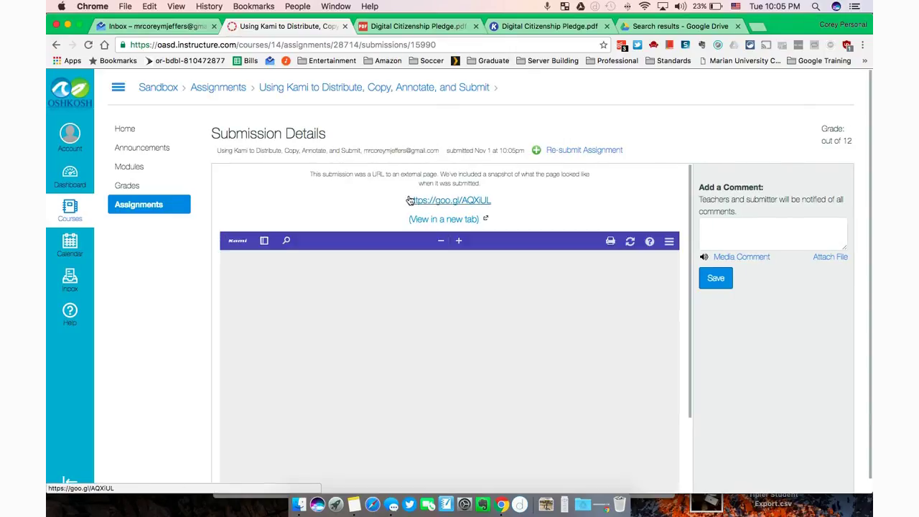
pyautogui.scroll(-1, 192, 307)
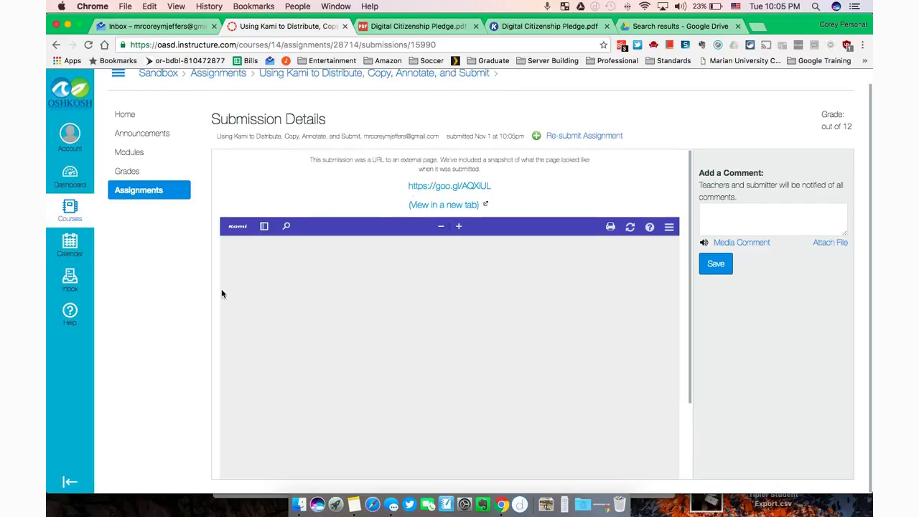
pyautogui.click(424, 184)
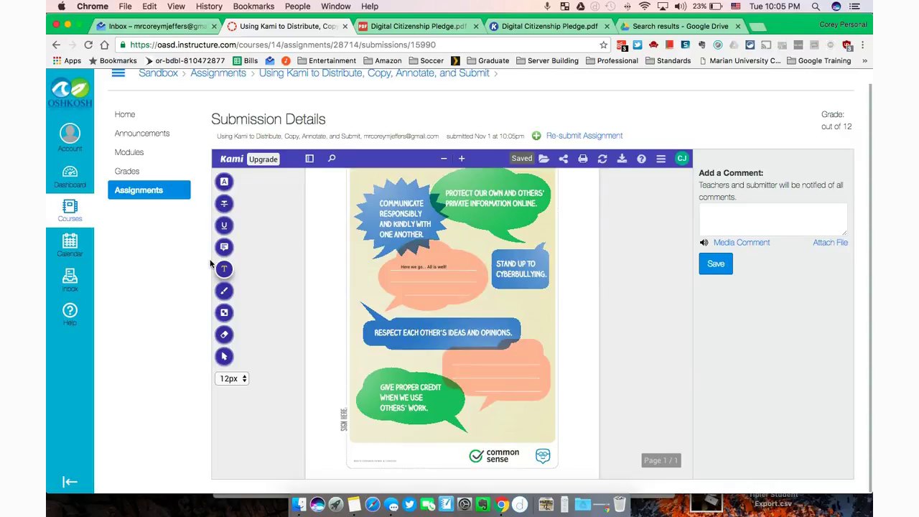
pyautogui.click(463, 159)
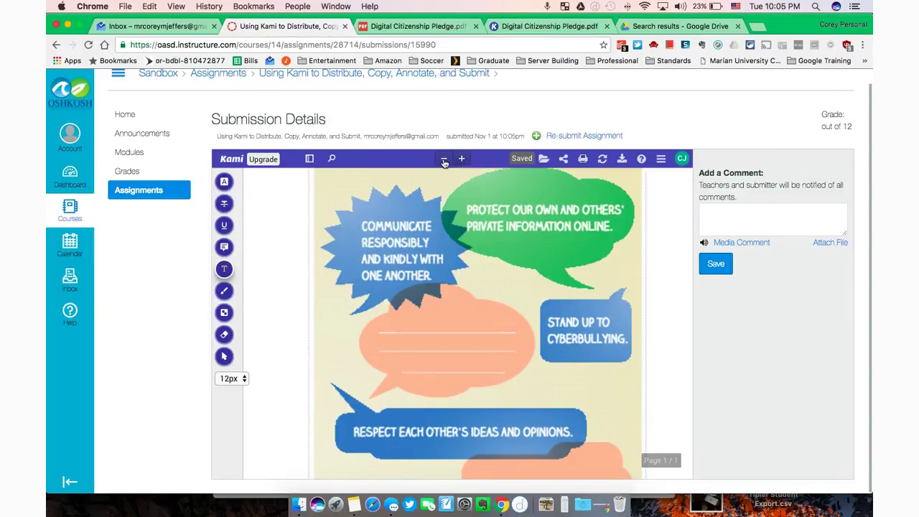
pyautogui.click(445, 160)
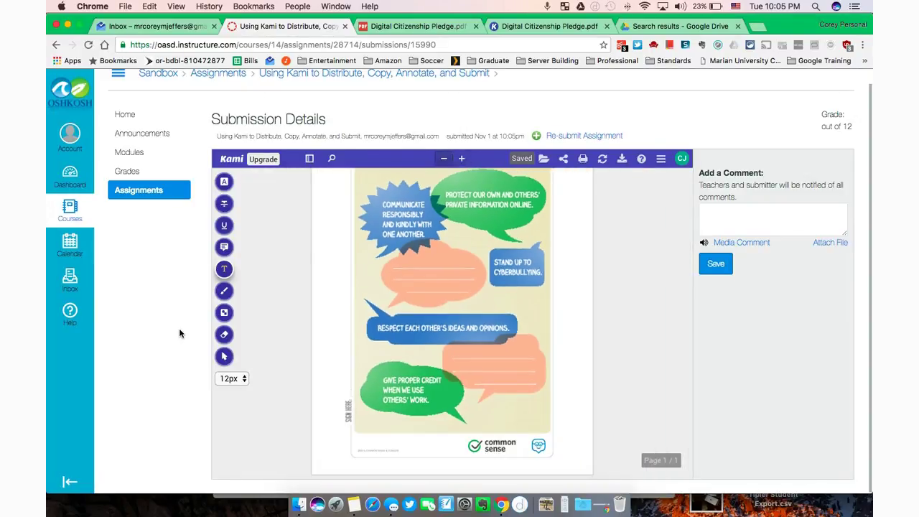
pyautogui.hotkey('ctrl', 'Up')
# Step: In the teacher's window, load the goo.gl submission in SpeedGrader and focus the grade box out of 12
pyautogui.click(371, 206)
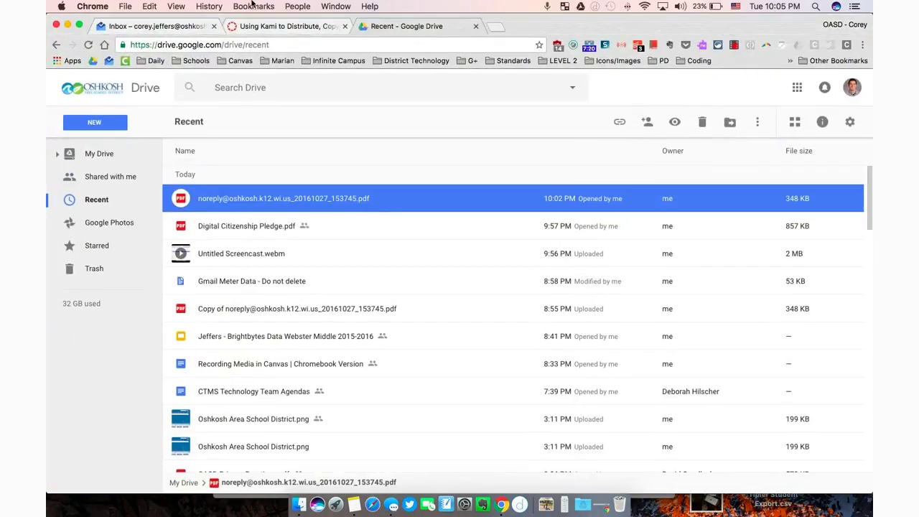
pyautogui.click(256, 27)
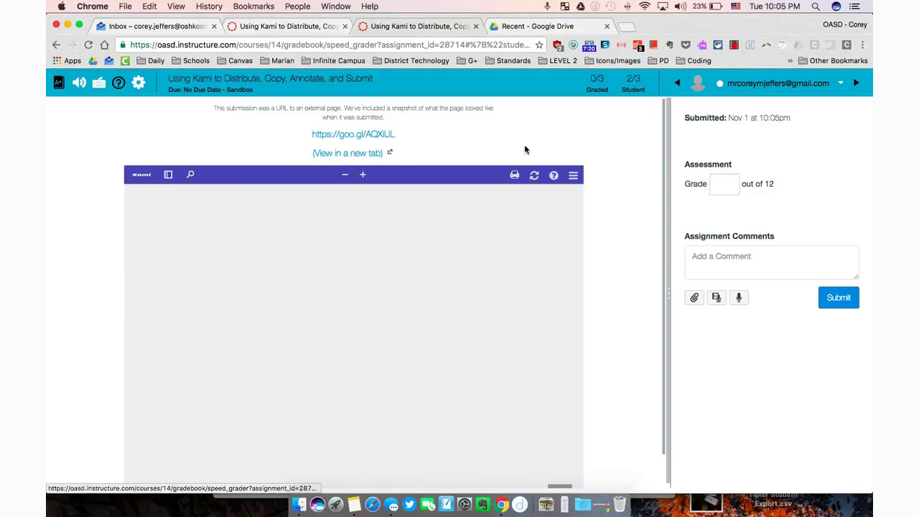
pyautogui.click(347, 136)
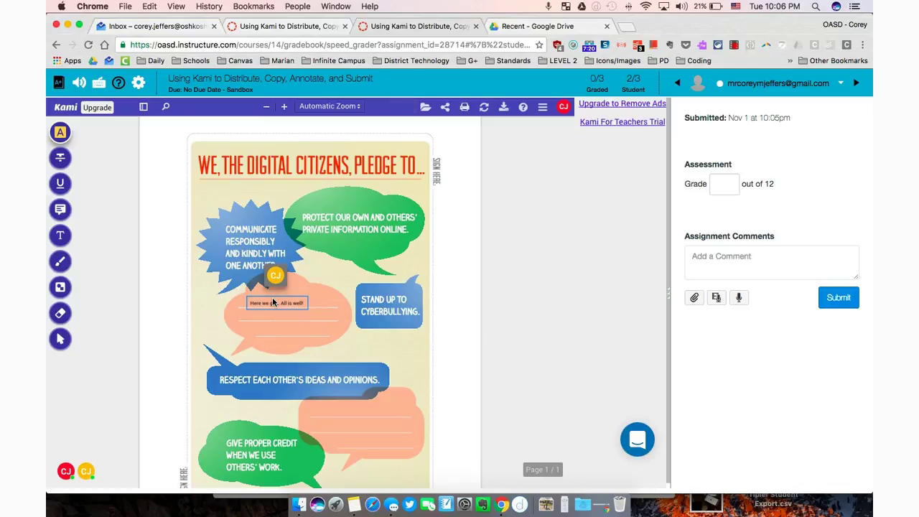
pyautogui.scroll(-3, 275, 332)
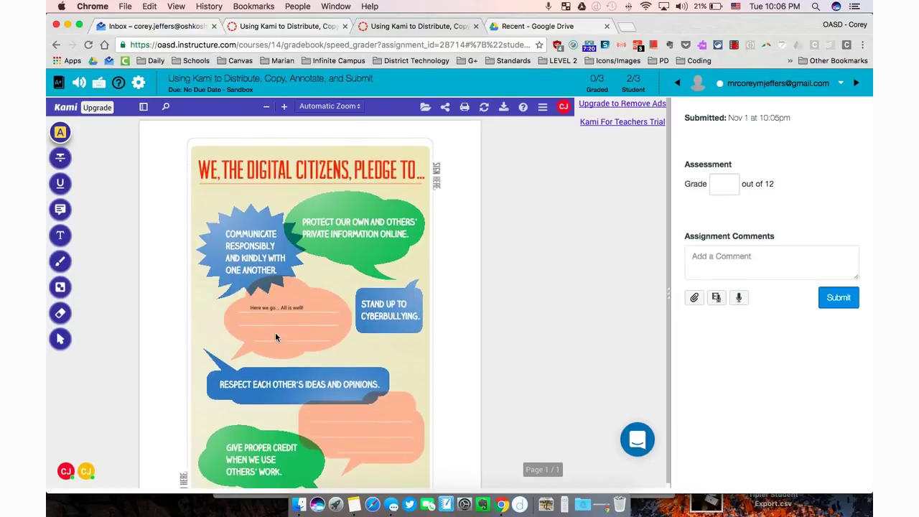
pyautogui.click(733, 184)
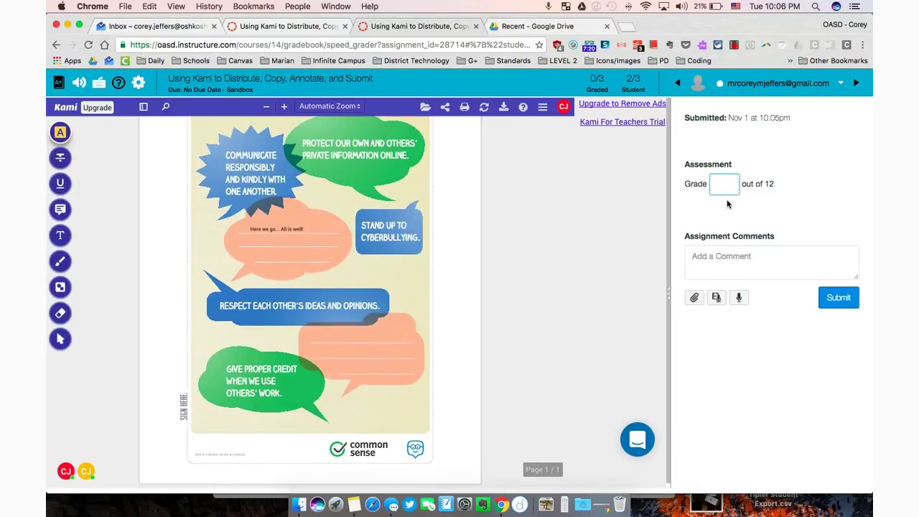